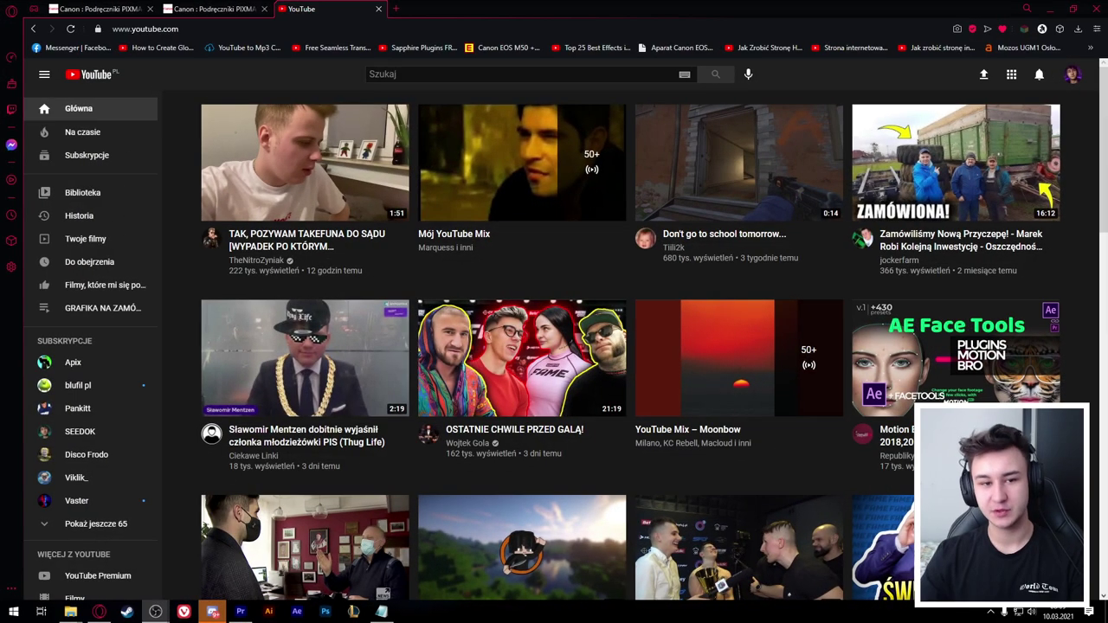
Step: Load whatfontis.com in a new tab by typing 'wha' in the address bar
{"action": "left_click", "coordinate": [396, 8]}
{"action": "type", "text": "whA"}
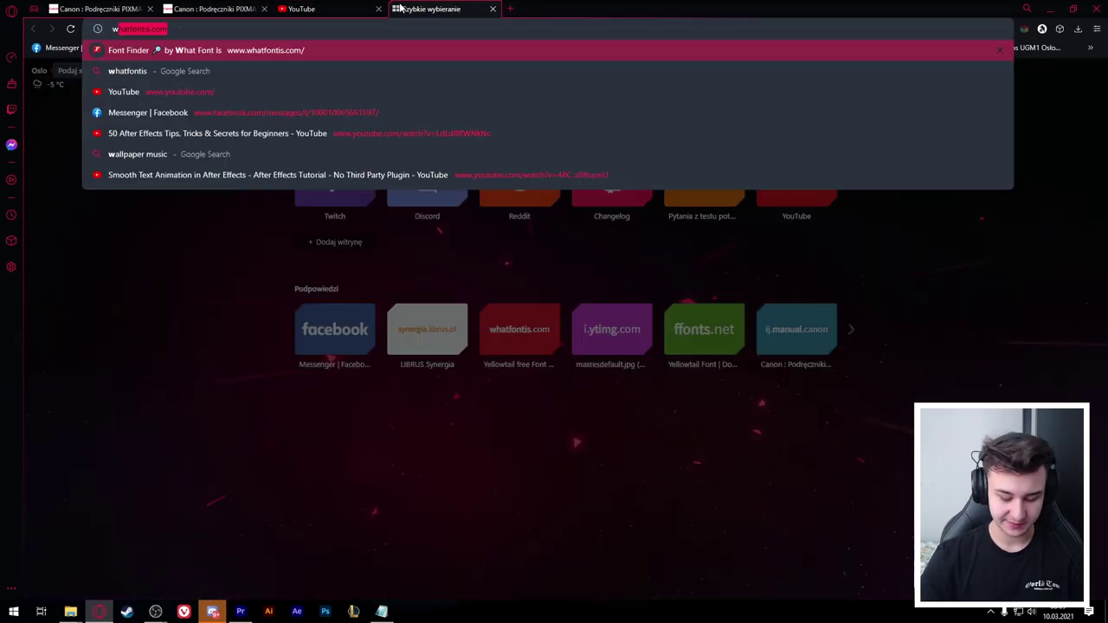
{"action": "key", "text": "Return"}
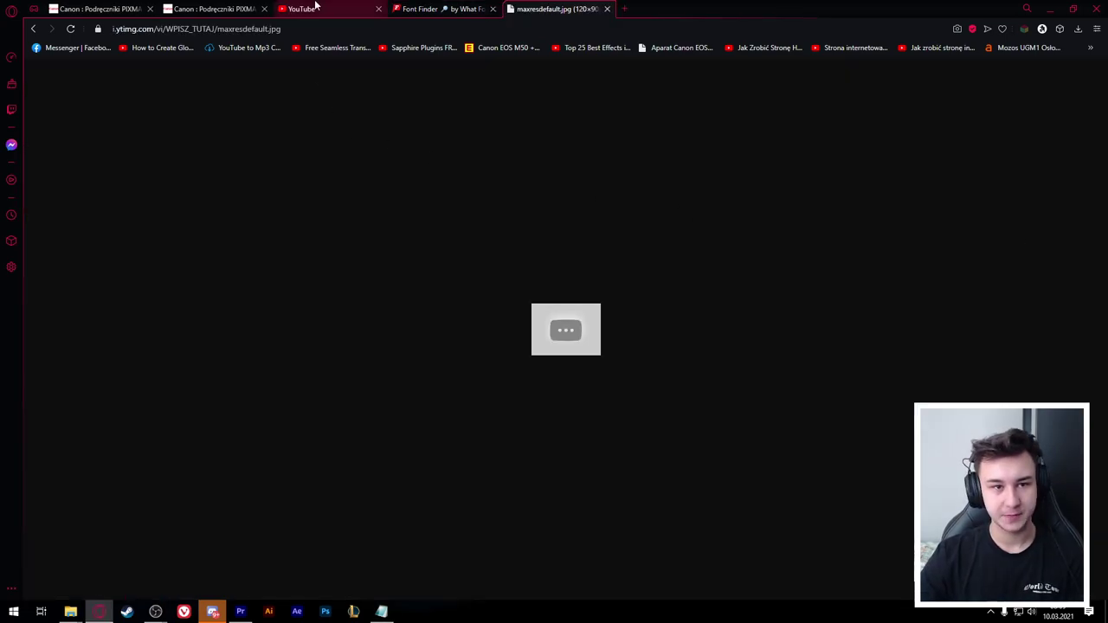
Step: Open the HUTS – Stereo Love video from the YouTube home feed and select its video ID
{"action": "left_click", "coordinate": [316, 6]}
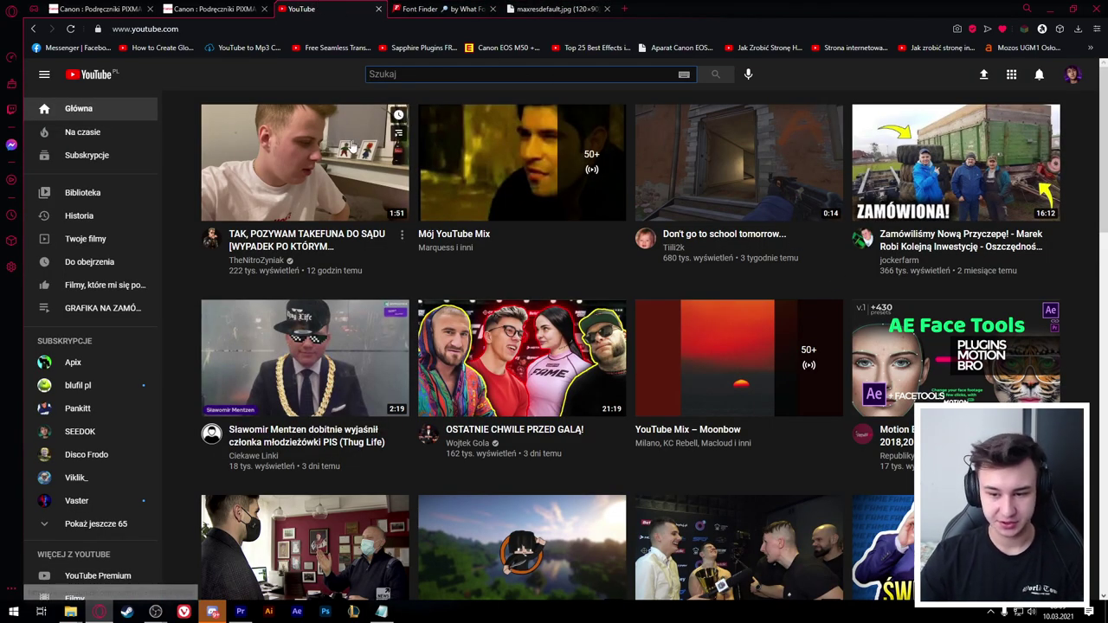
{"action": "scroll", "coordinate": [877, 456], "scroll_direction": "down", "scroll_amount": 1}
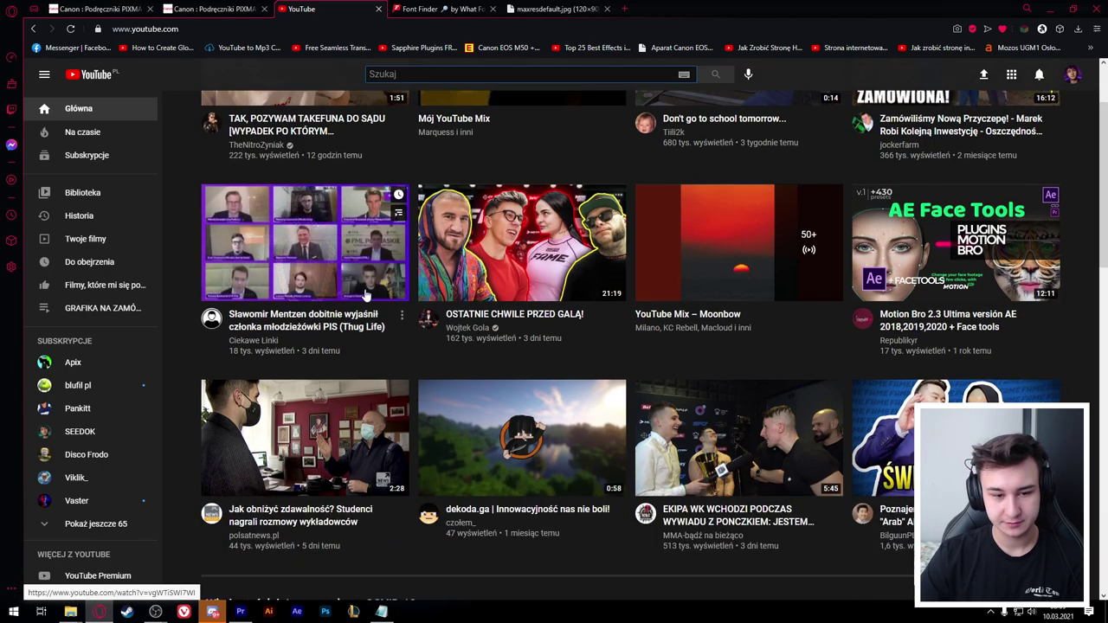
{"action": "scroll", "coordinate": [446, 333], "scroll_direction": "down", "scroll_amount": 5}
{"action": "scroll", "coordinate": [524, 376], "scroll_direction": "down", "scroll_amount": 1}
{"action": "left_click", "coordinate": [289, 251]}
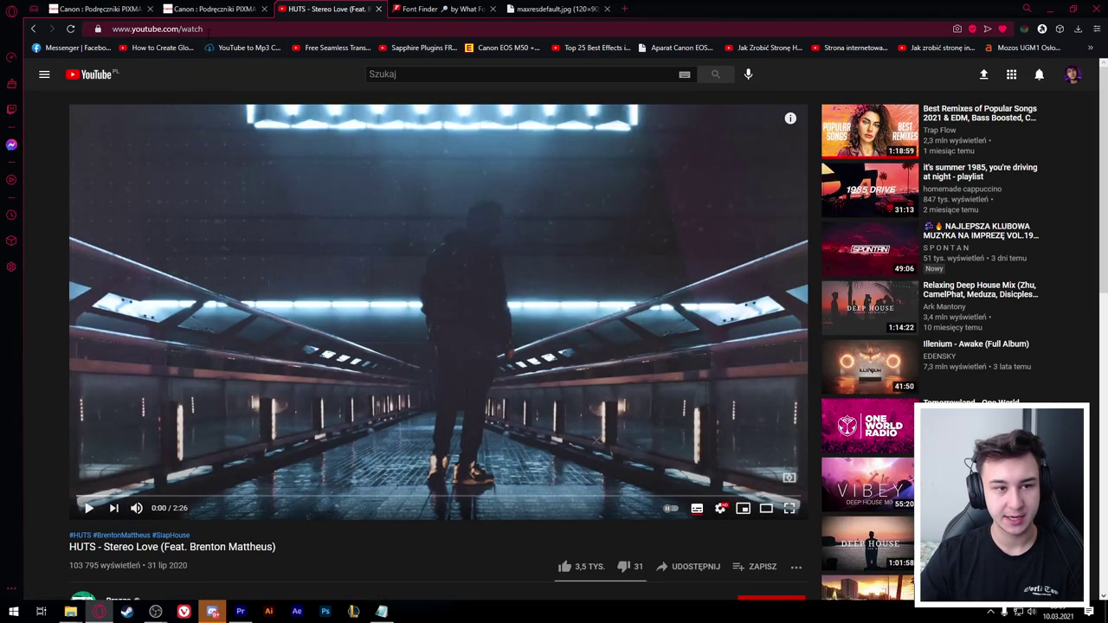
{"action": "left_click", "coordinate": [256, 34]}
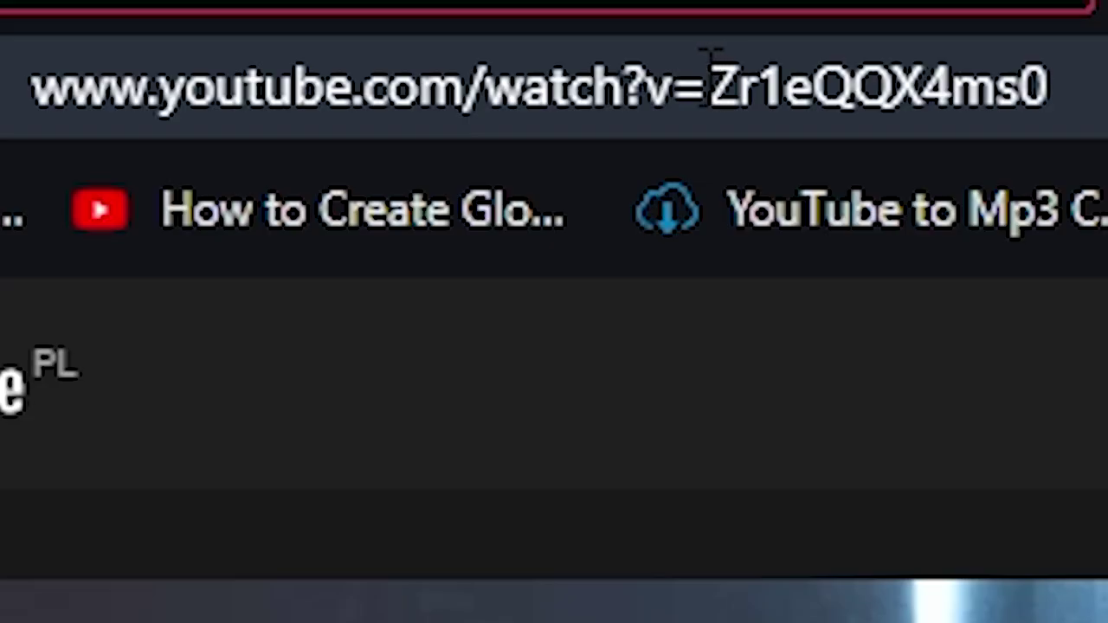
{"action": "left_click_drag", "start_coordinate": [216, 28], "coordinate": [268, 29]}
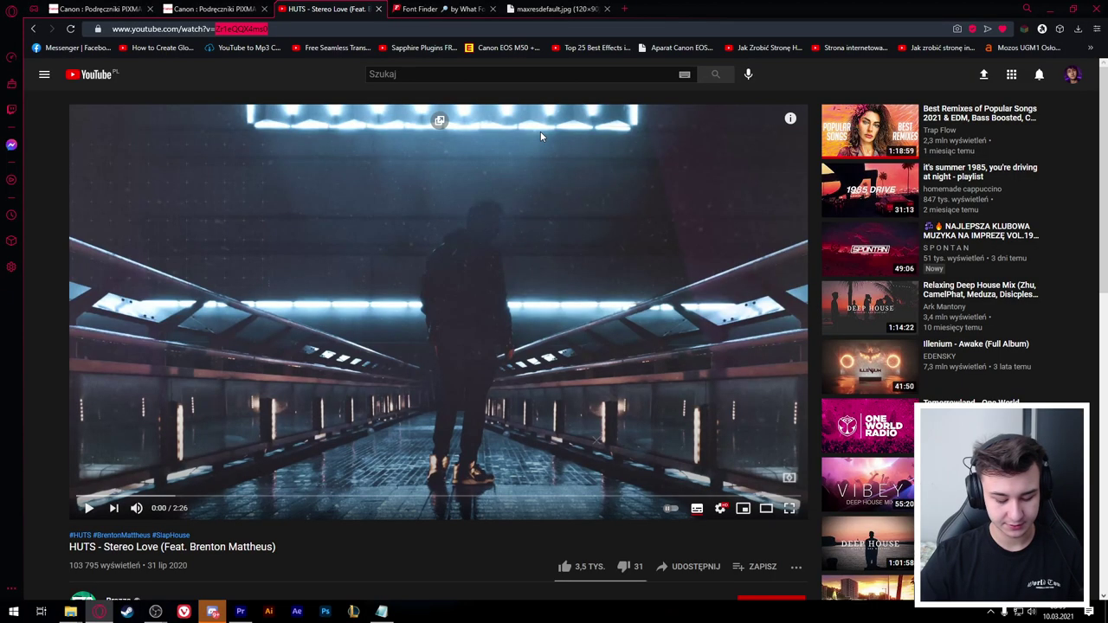
Step: Paste that ID into the thumbnail address, load it, then open the Vibey Deep House Mix video
{"action": "left_click", "coordinate": [539, 10]}
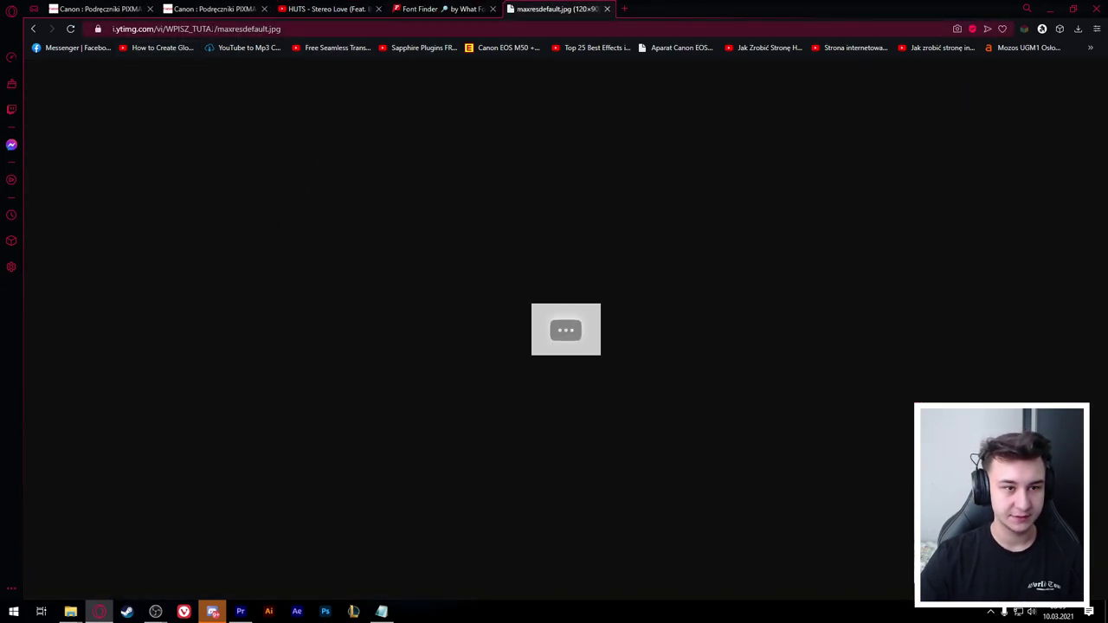
{"action": "left_click_drag", "start_coordinate": [251, 28], "coordinate": [214, 32]}
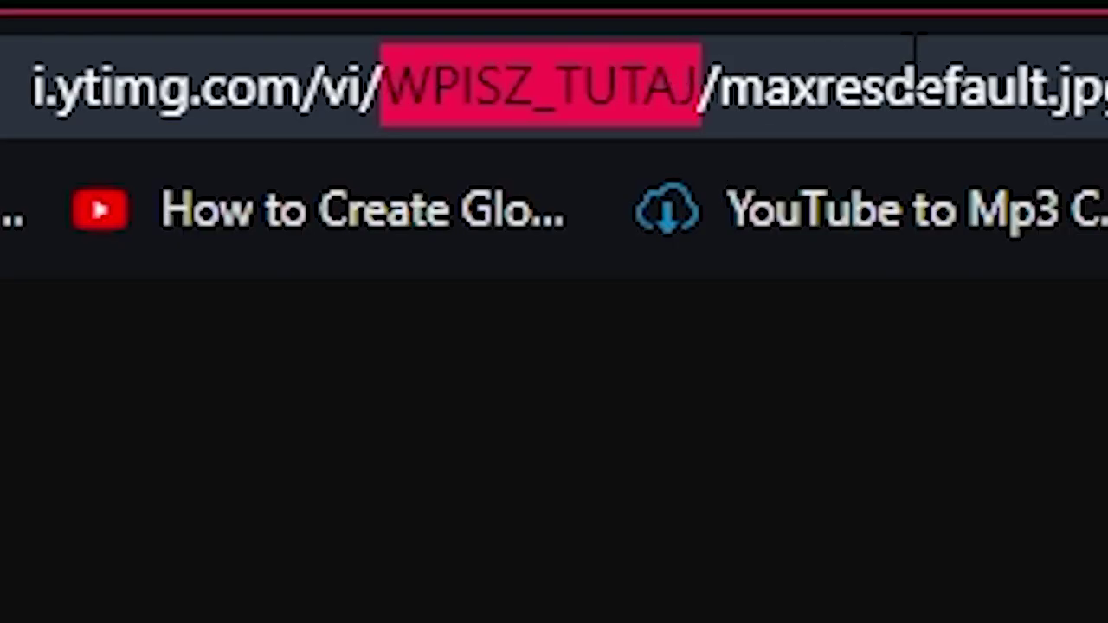
{"action": "key", "text": "ctrl+v"}
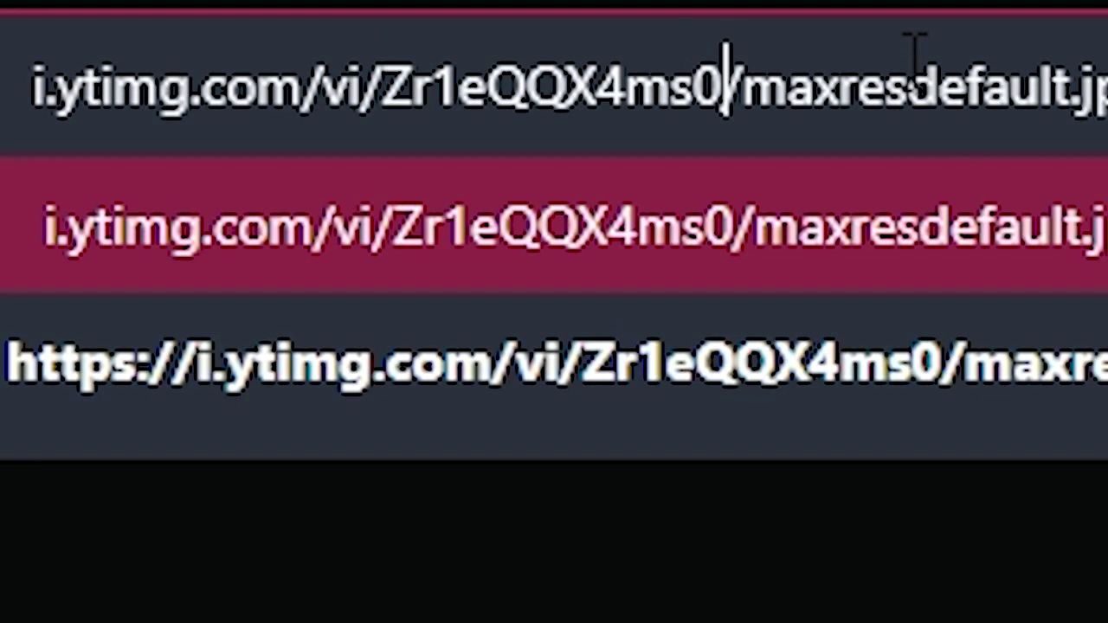
{"action": "key", "text": "Return"}
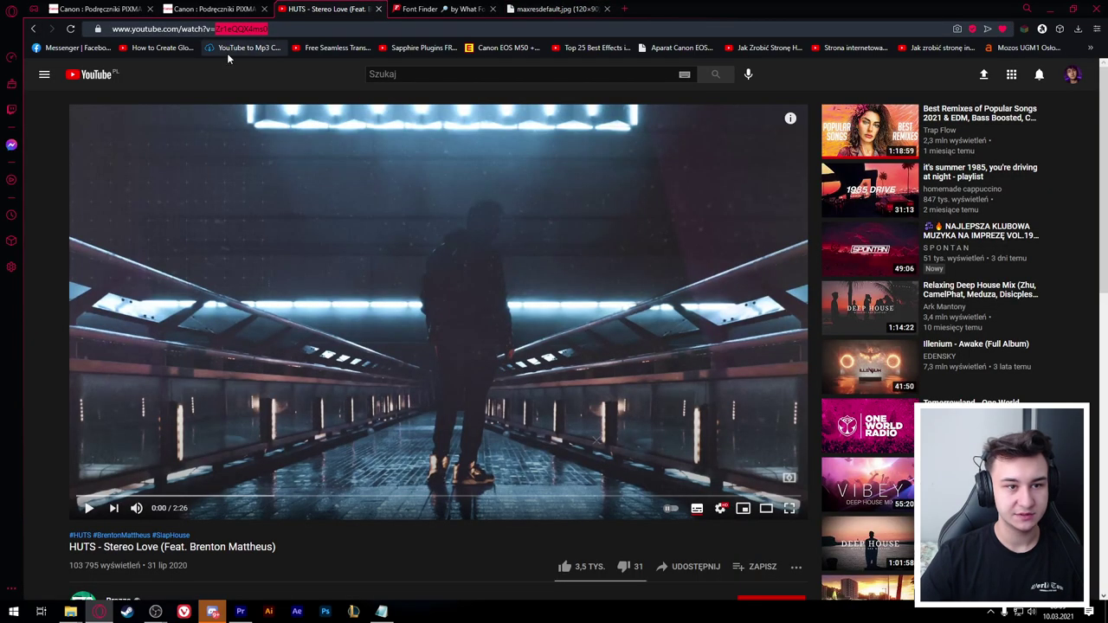
{"action": "scroll", "coordinate": [445, 437], "scroll_direction": "down", "scroll_amount": 2}
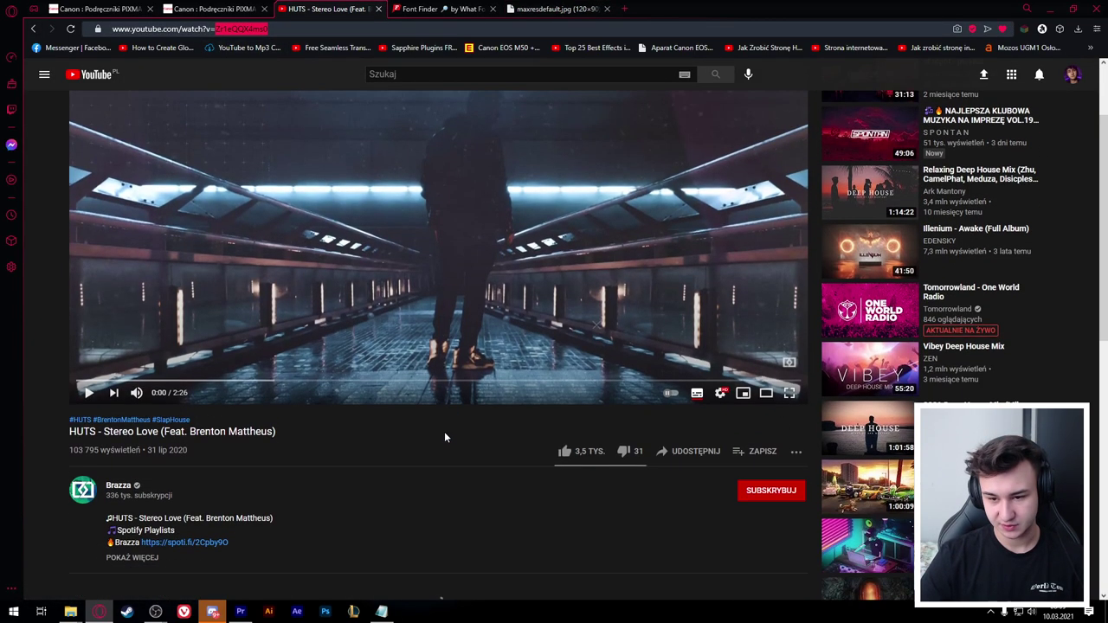
{"action": "left_click", "coordinate": [866, 363]}
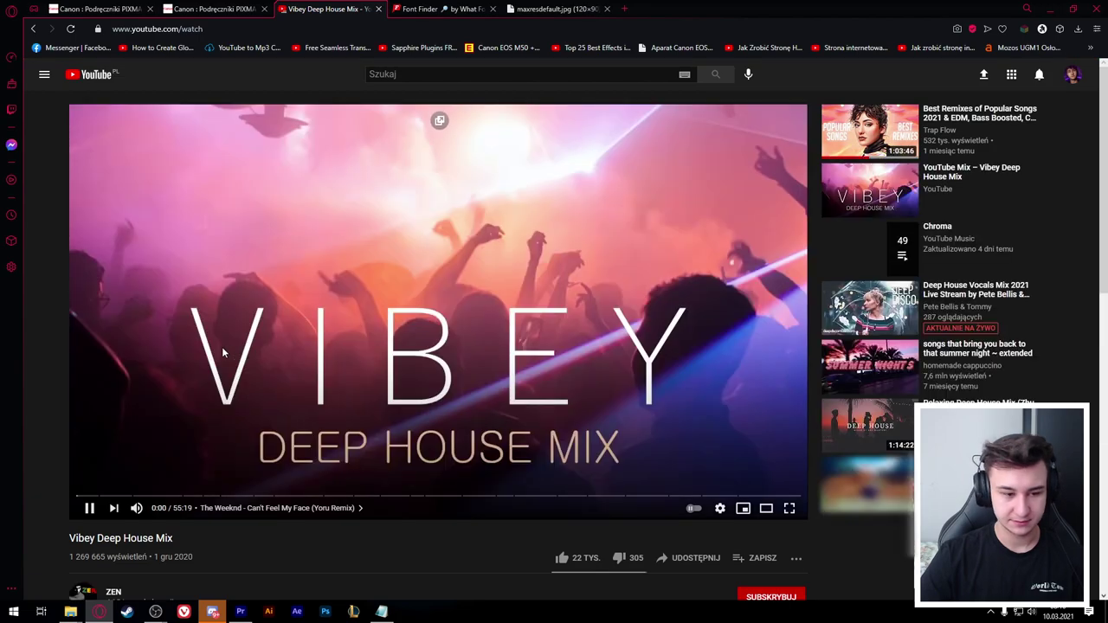
Step: Pause the Vibey video and load its full-size thumbnail by swapping its ID into the image address
{"action": "left_click", "coordinate": [222, 352]}
{"action": "left_click", "coordinate": [221, 32]}
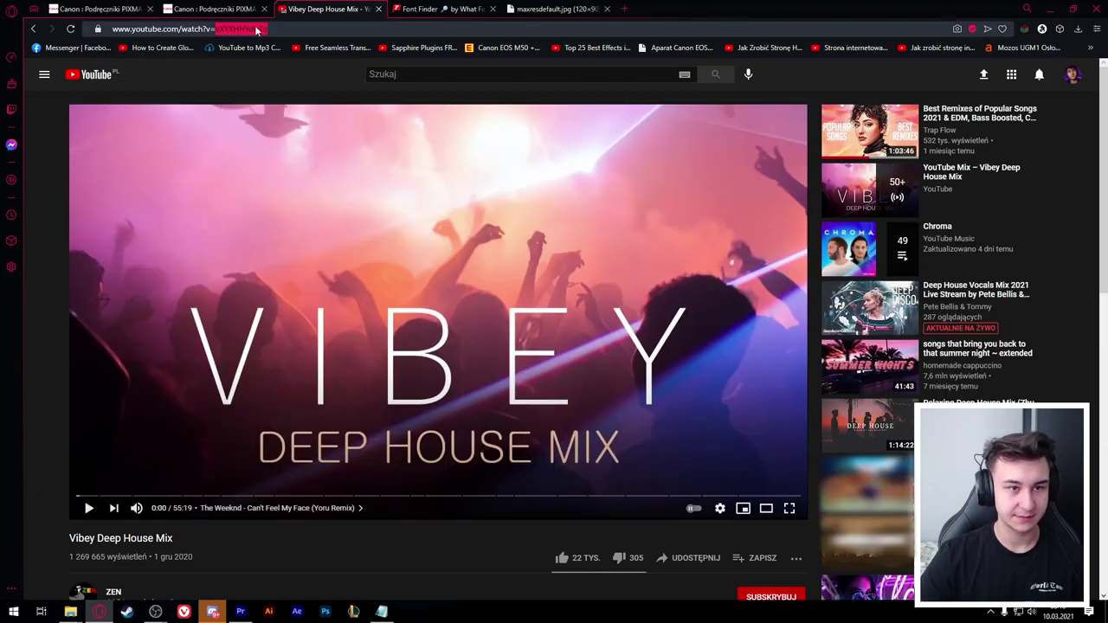
{"action": "key", "text": "ctrl+Tab"}
{"action": "key", "text": "ctrl+Tab"}
{"action": "double_click", "coordinate": [186, 29]}
{"action": "key", "text": "BackSpace"}
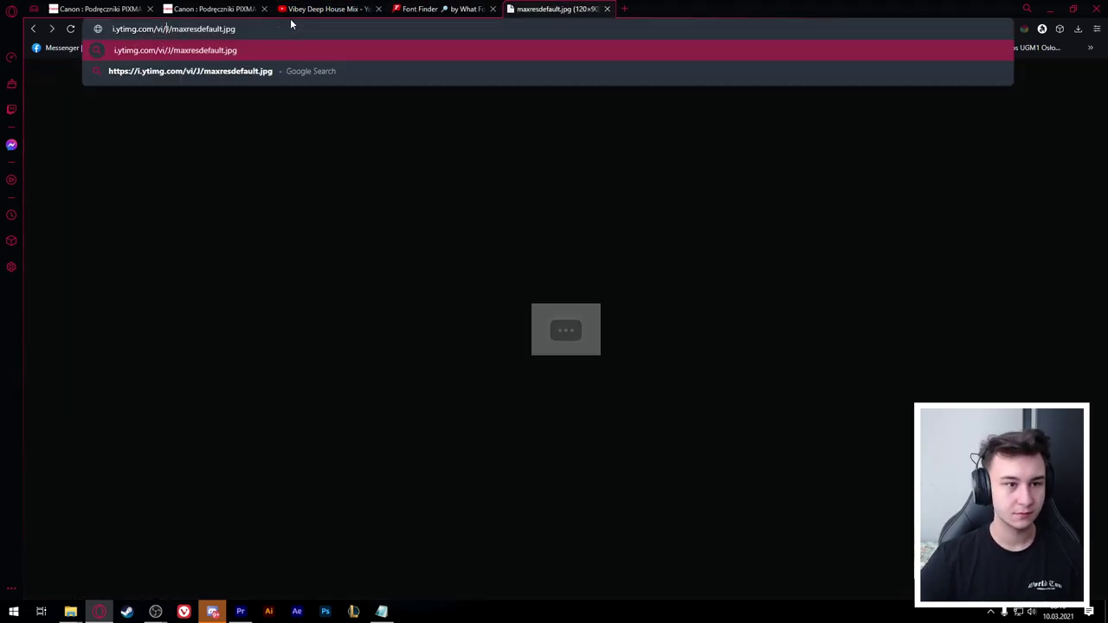
{"action": "type", "text": "vXYXHHYdwTo"}
{"action": "key", "text": "Return"}
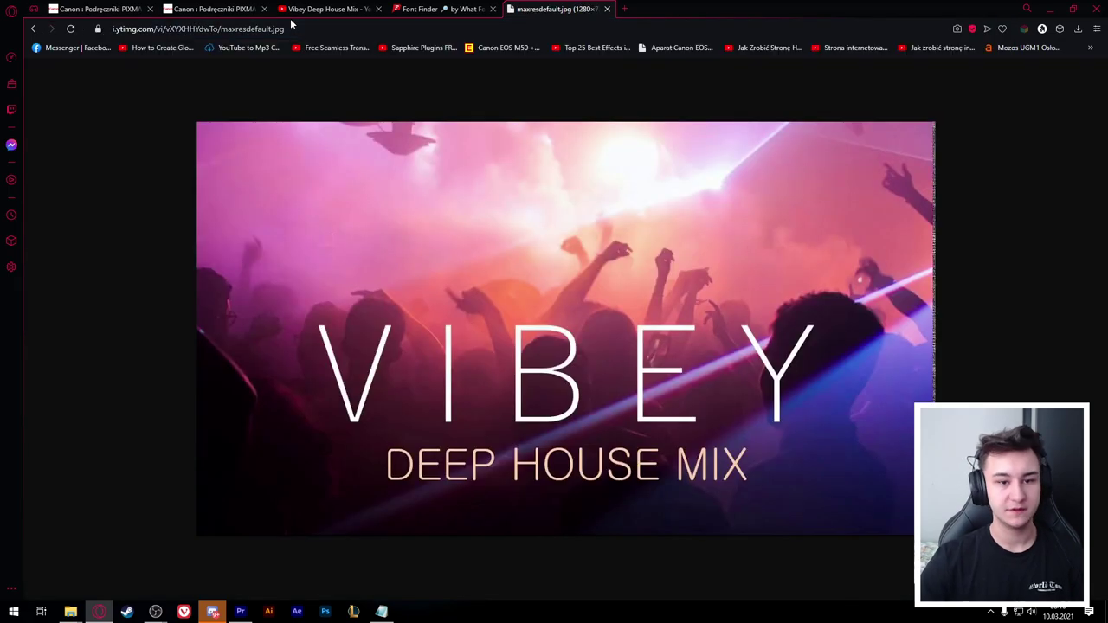
Step: Save the thumbnail image as 1.jpg
{"action": "right_click", "coordinate": [674, 233]}
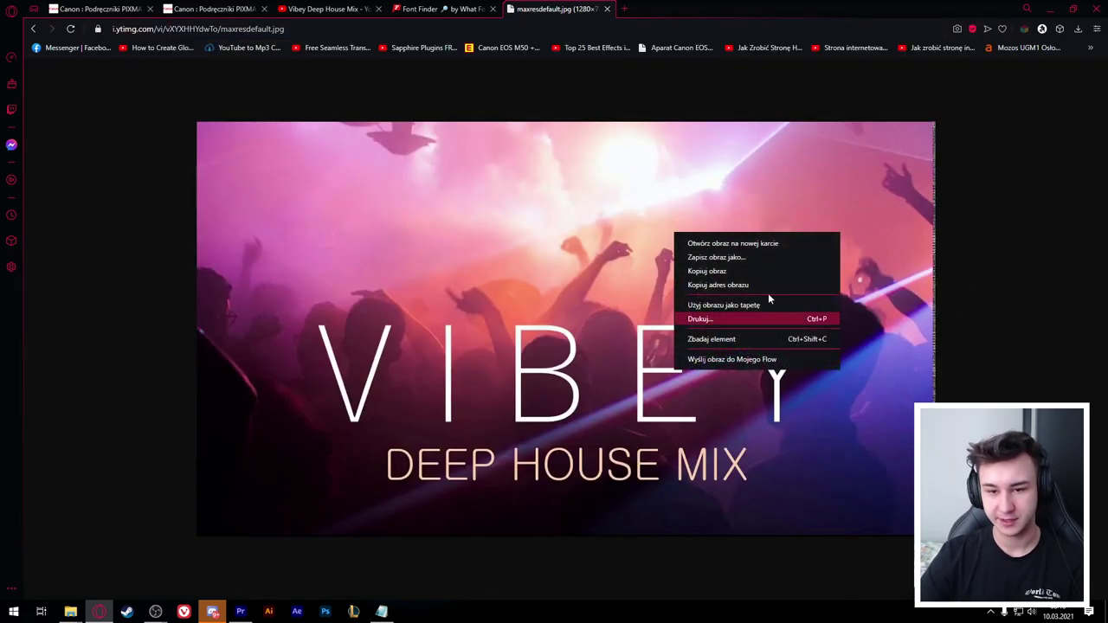
{"action": "left_click", "coordinate": [710, 252]}
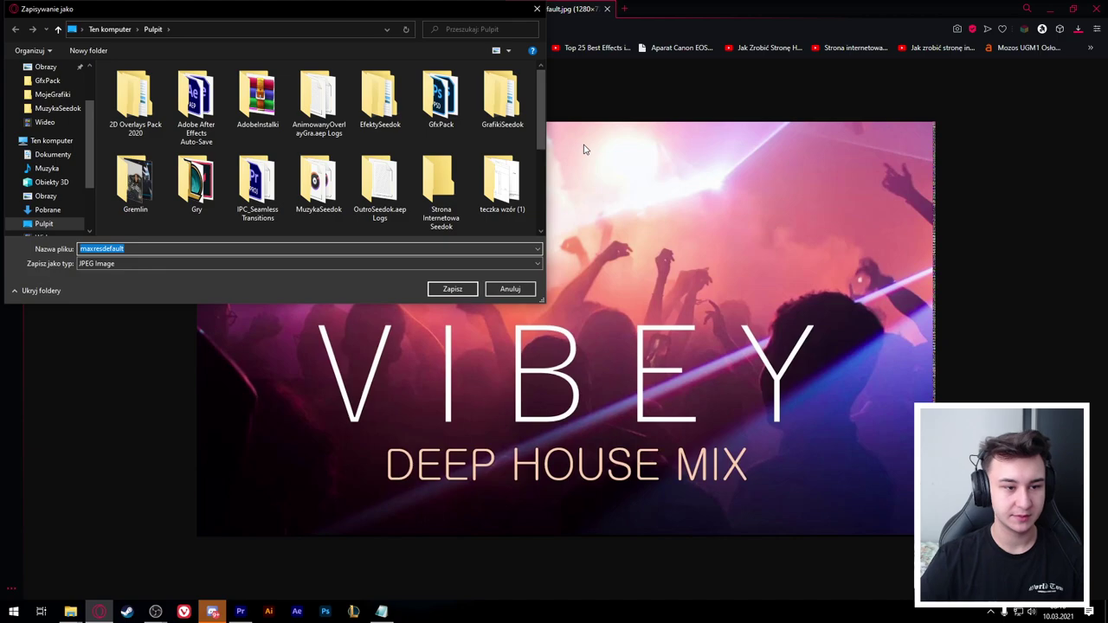
{"action": "type", "text": "1"}
{"action": "key", "text": "Return"}
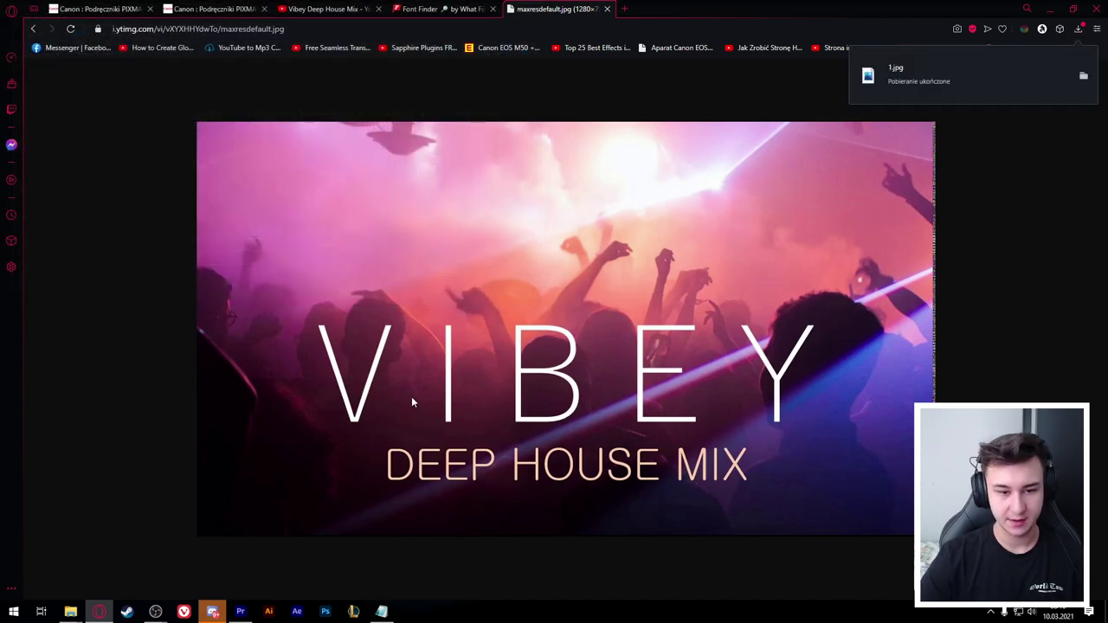
Step: Upload 1.jpg to WhatFontIs from the desktop and crop it to the word VIBEY
{"action": "left_click", "coordinate": [482, 8]}
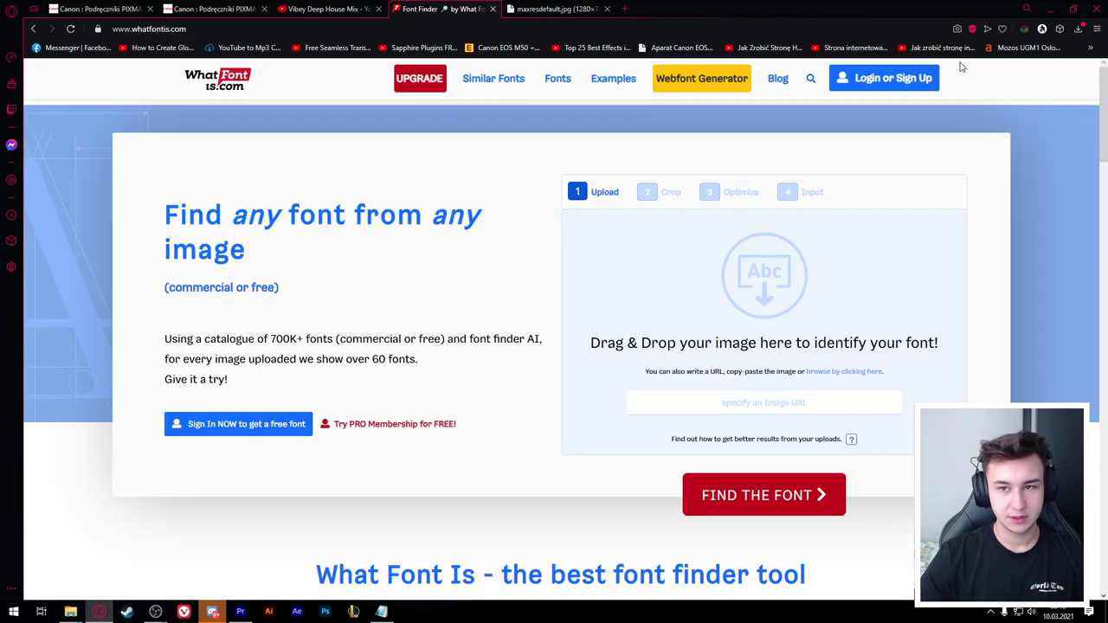
{"action": "left_click", "coordinate": [1053, 10]}
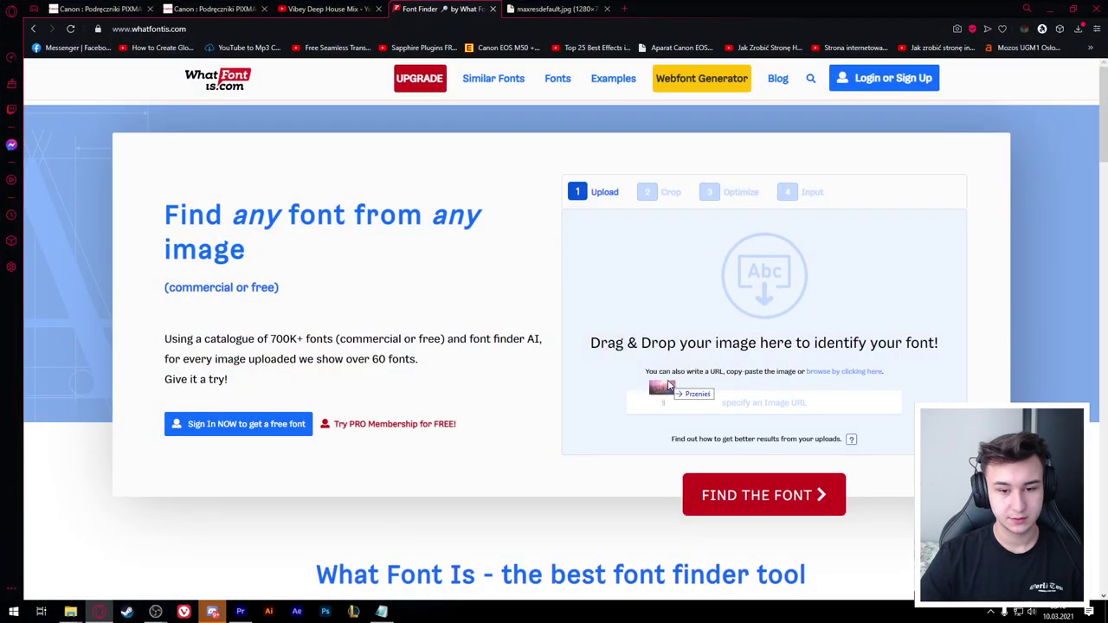
{"action": "left_click_drag", "start_coordinate": [98, 612], "coordinate": [499, 183]}
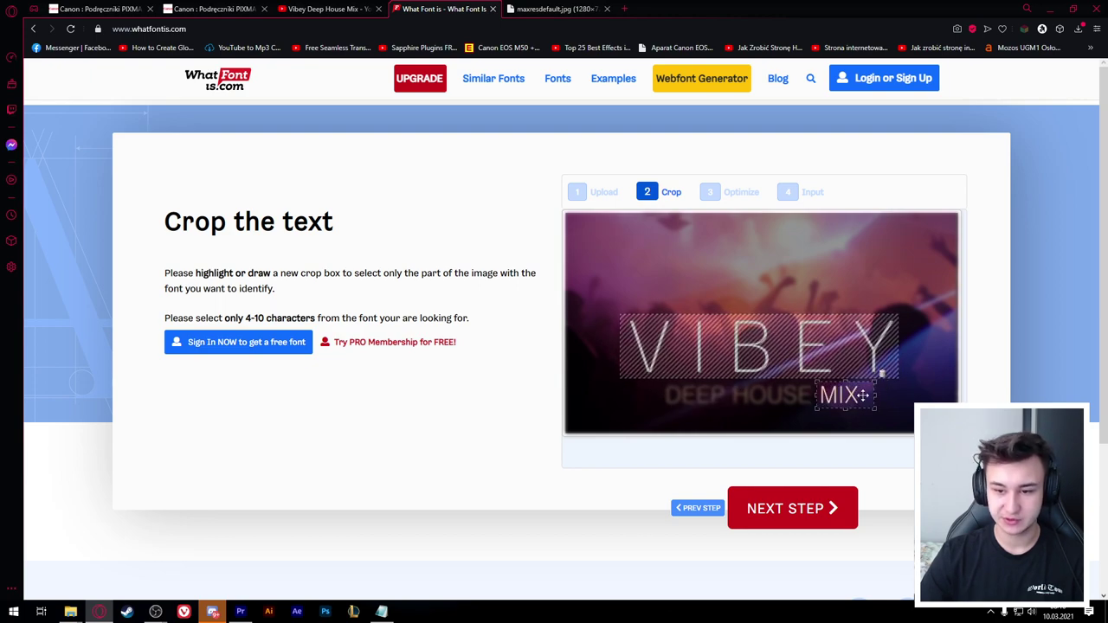
{"action": "mouse_move", "coordinate": [861, 395]}
{"action": "left_mouse_down"}
{"action": "mouse_move", "coordinate": [875, 423]}
{"action": "mouse_move", "coordinate": [801, 356]}
{"action": "left_mouse_up"}
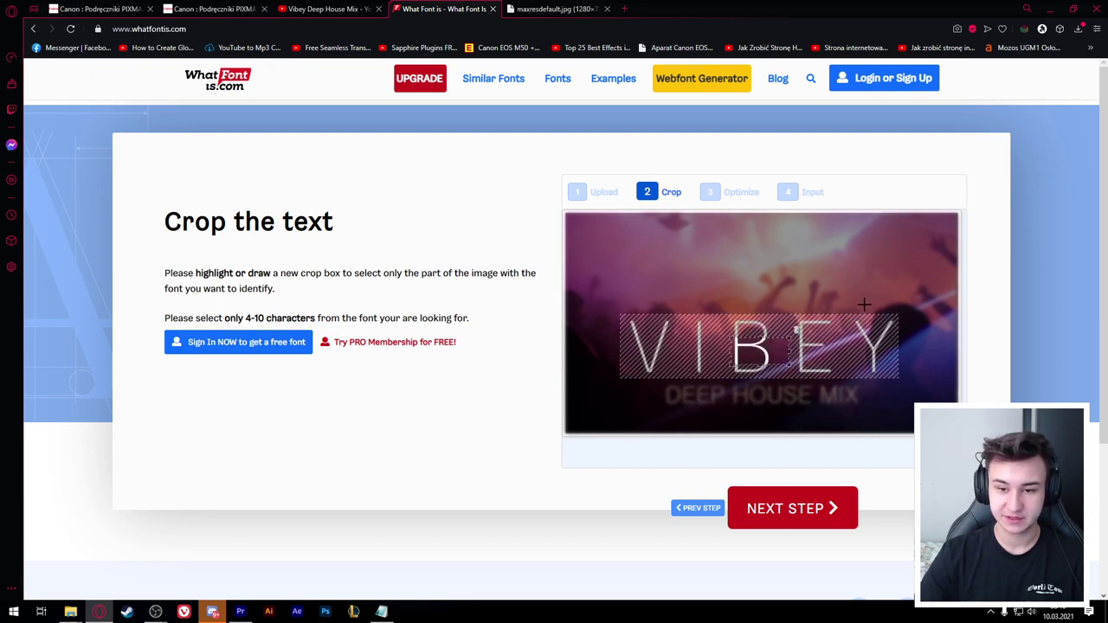
{"action": "left_click", "coordinate": [842, 363]}
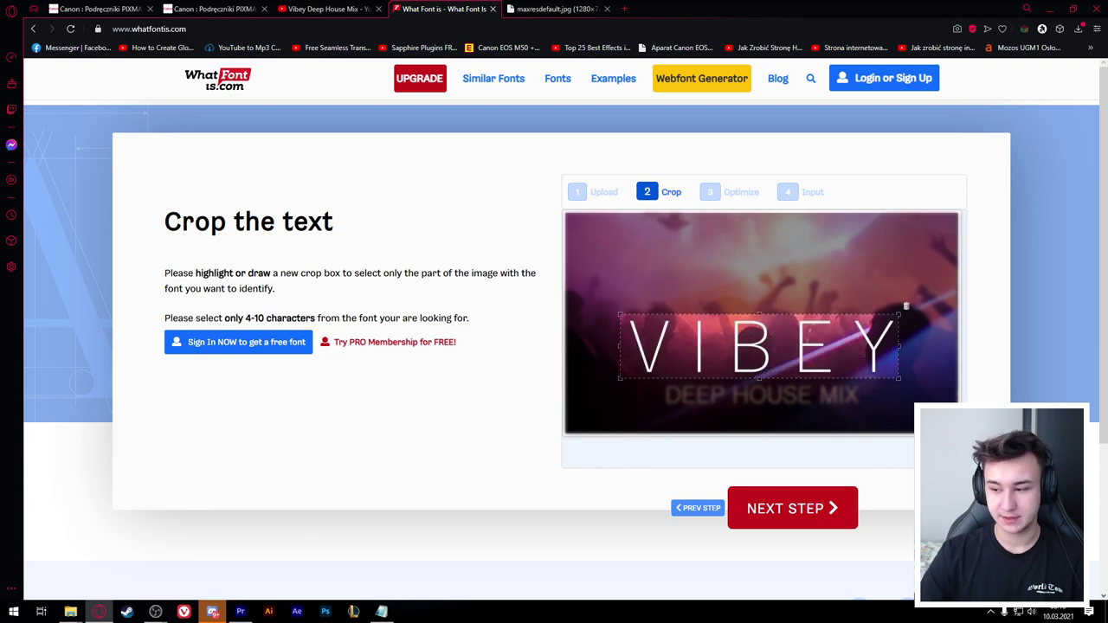
{"action": "left_click", "coordinate": [750, 522]}
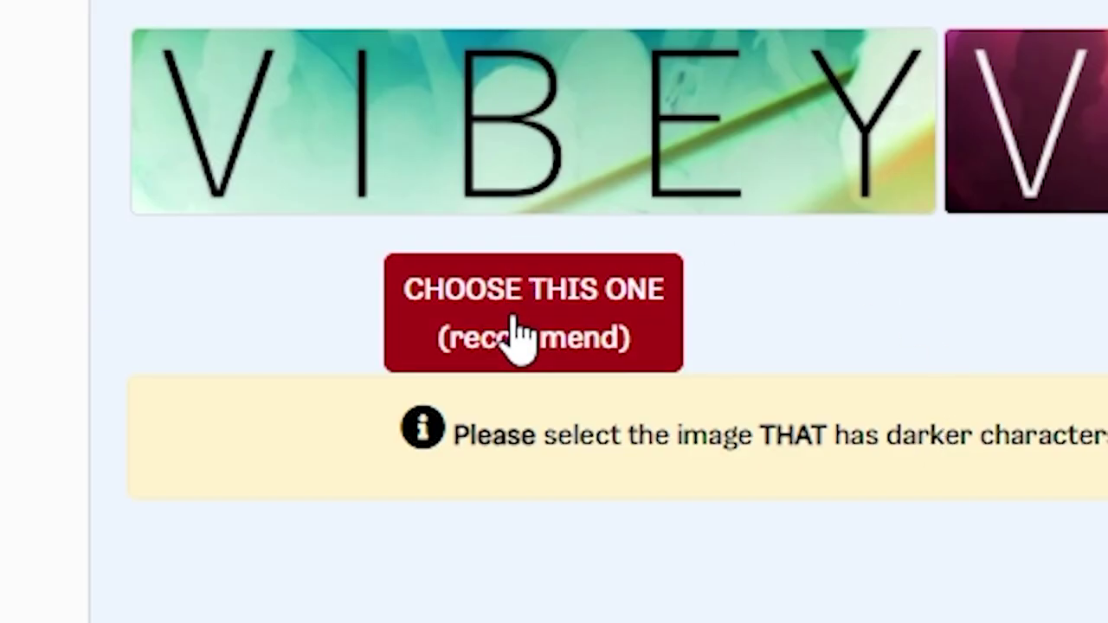
Step: Choose the recommended optimised image, enter the letters V and B, and show the matching fonts
{"action": "left_click", "coordinate": [534, 312]}
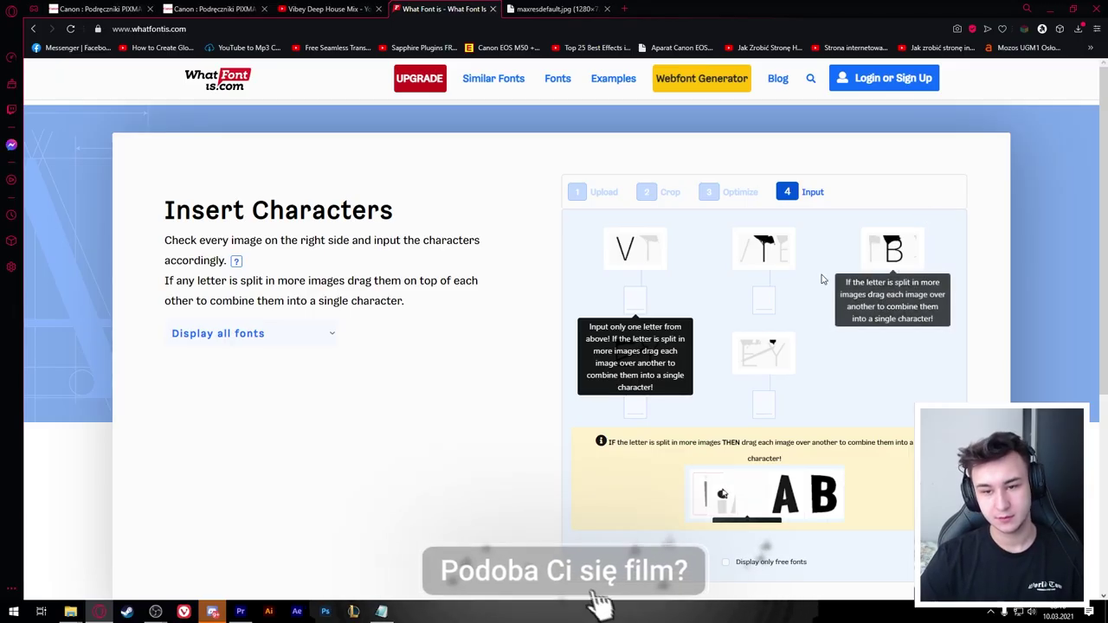
{"action": "type", "text": "V"}
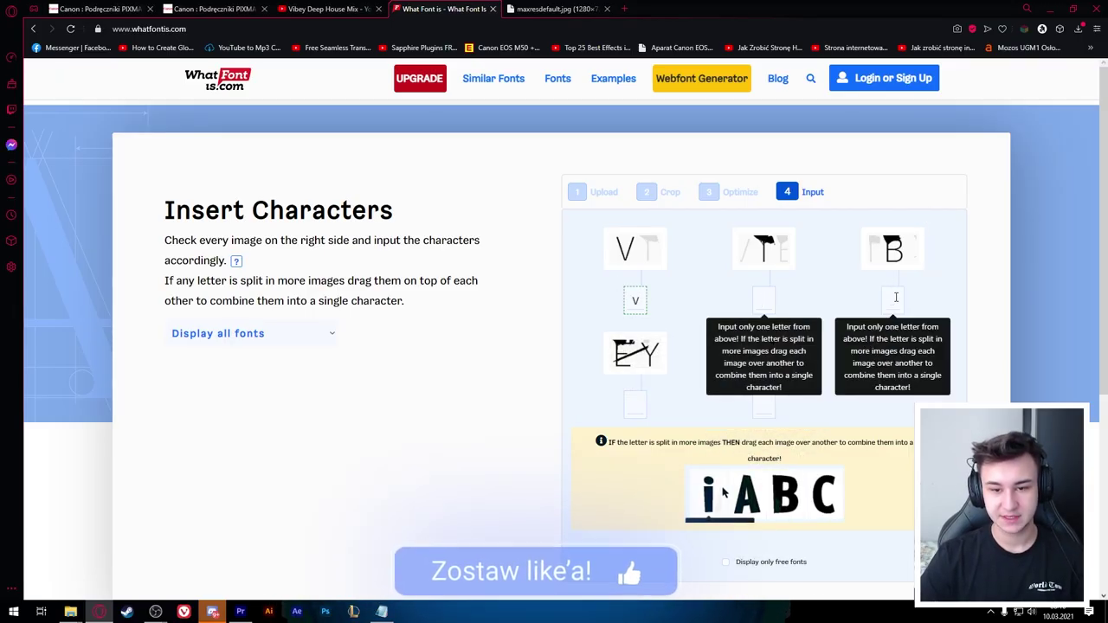
{"action": "key", "text": "Tab"}
{"action": "type", "text": "B"}
{"action": "key", "text": "Tab"}
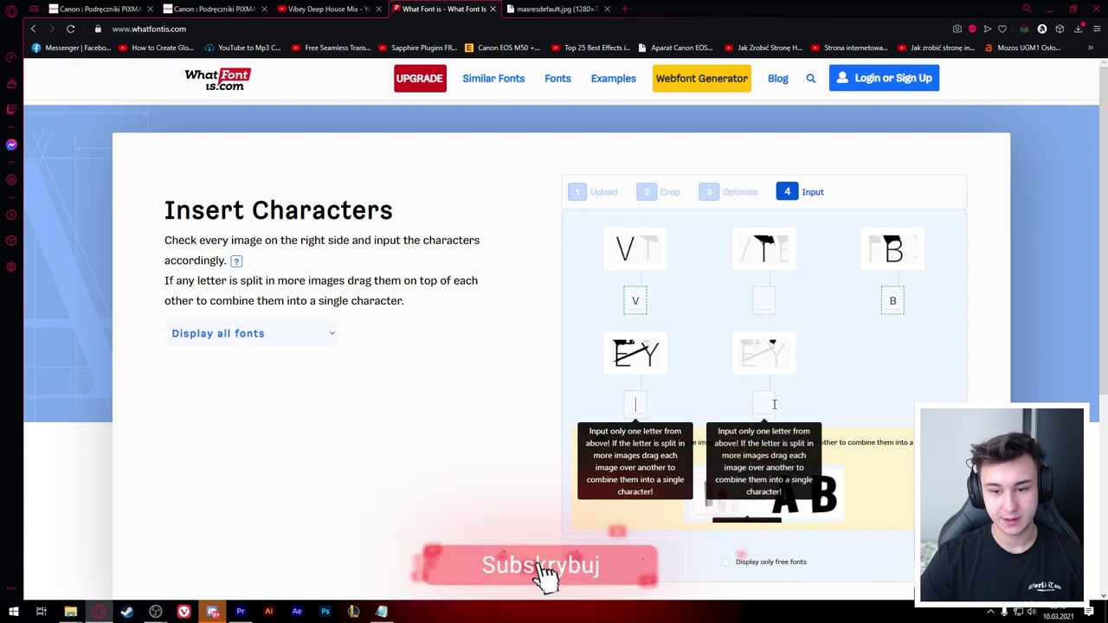
{"action": "key", "text": "Tab"}
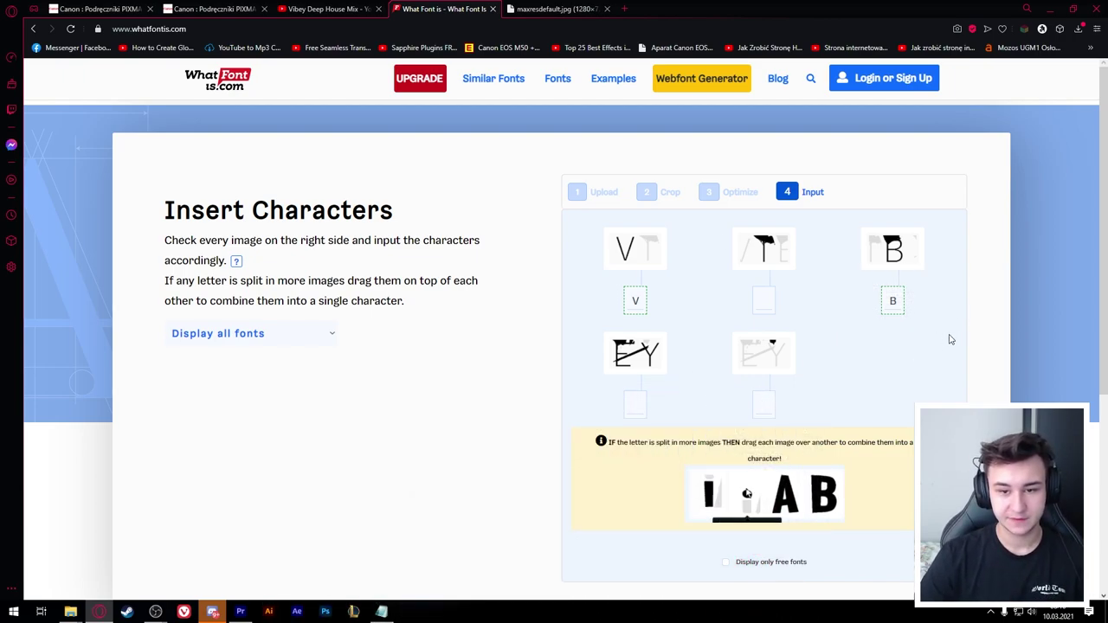
{"action": "scroll", "coordinate": [862, 364], "scroll_direction": "down", "scroll_amount": 3}
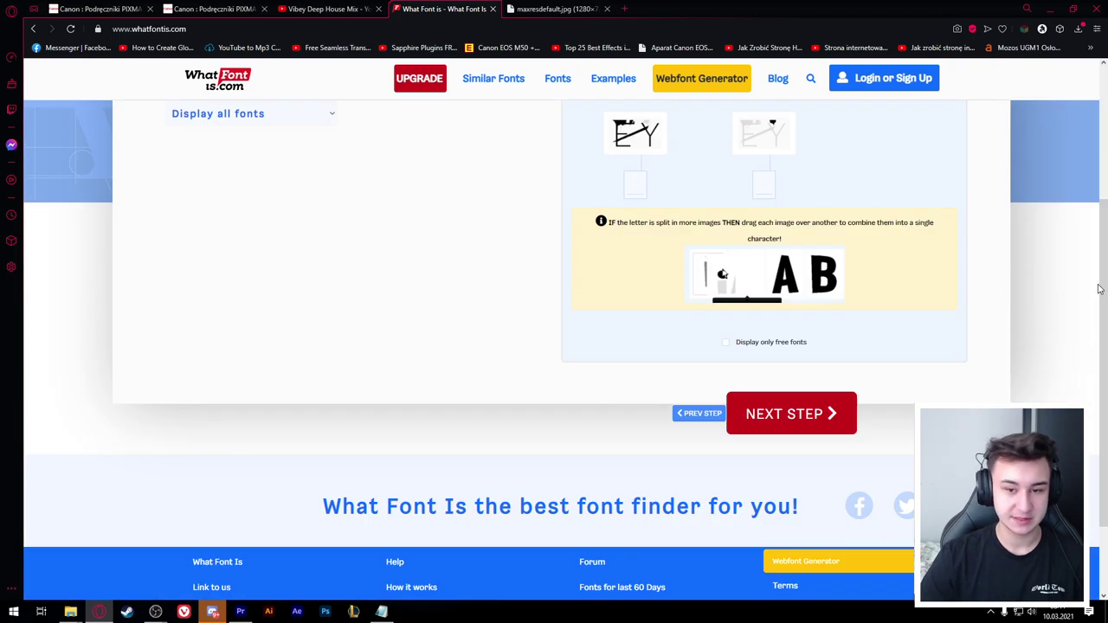
{"action": "scroll", "coordinate": [862, 364], "scroll_direction": "down", "scroll_amount": 1}
{"action": "scroll", "coordinate": [1020, 392], "scroll_direction": "up", "scroll_amount": 4}
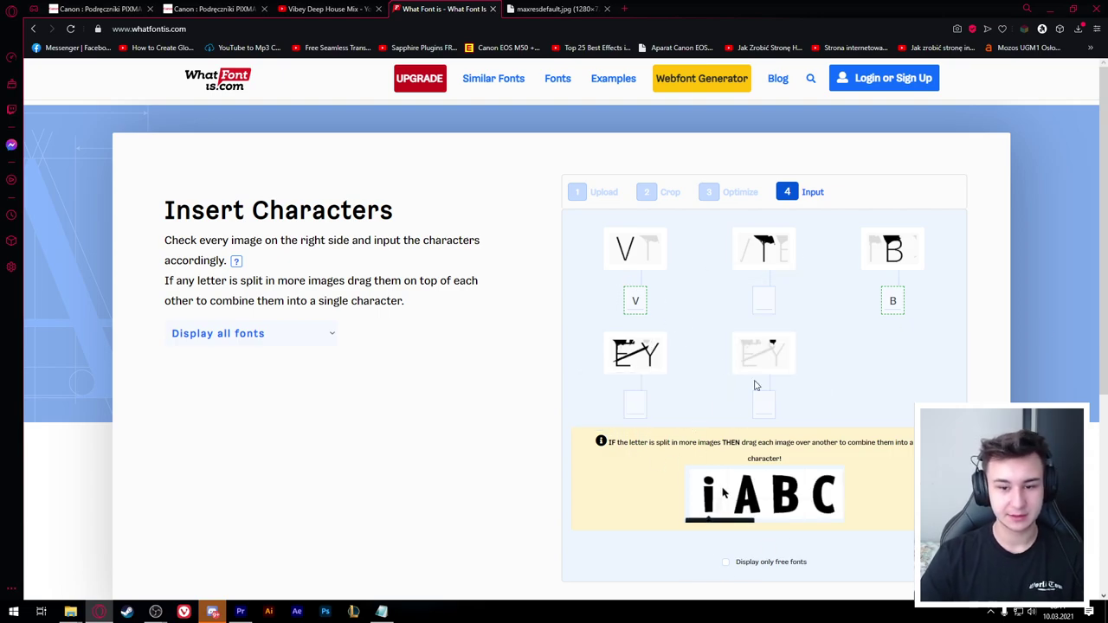
{"action": "scroll", "coordinate": [755, 385], "scroll_direction": "down", "scroll_amount": 1}
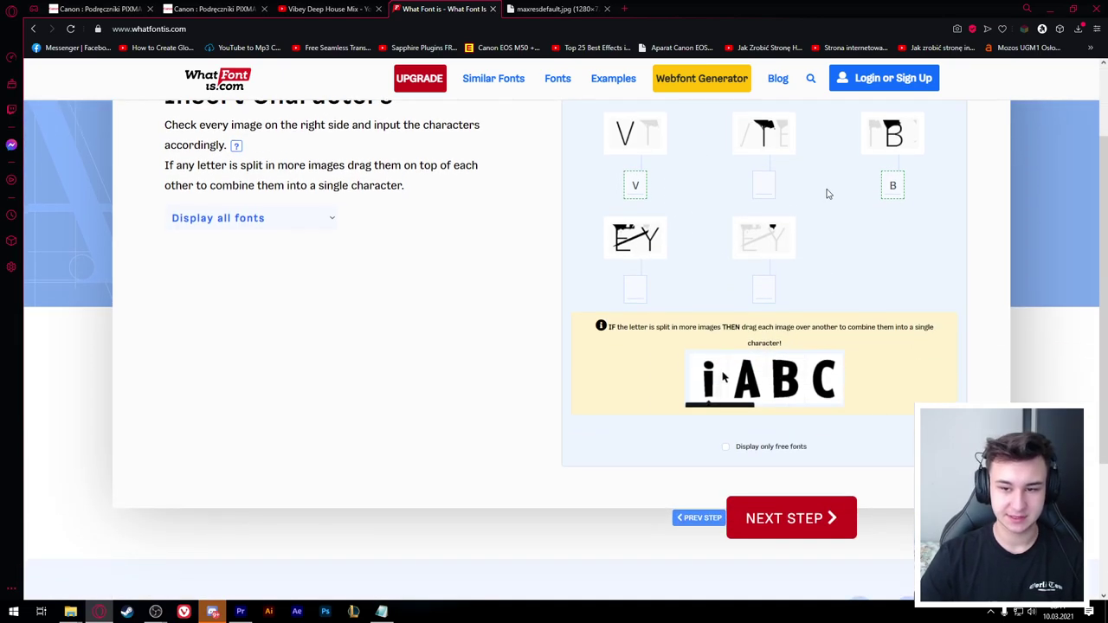
{"action": "left_click", "coordinate": [739, 520]}
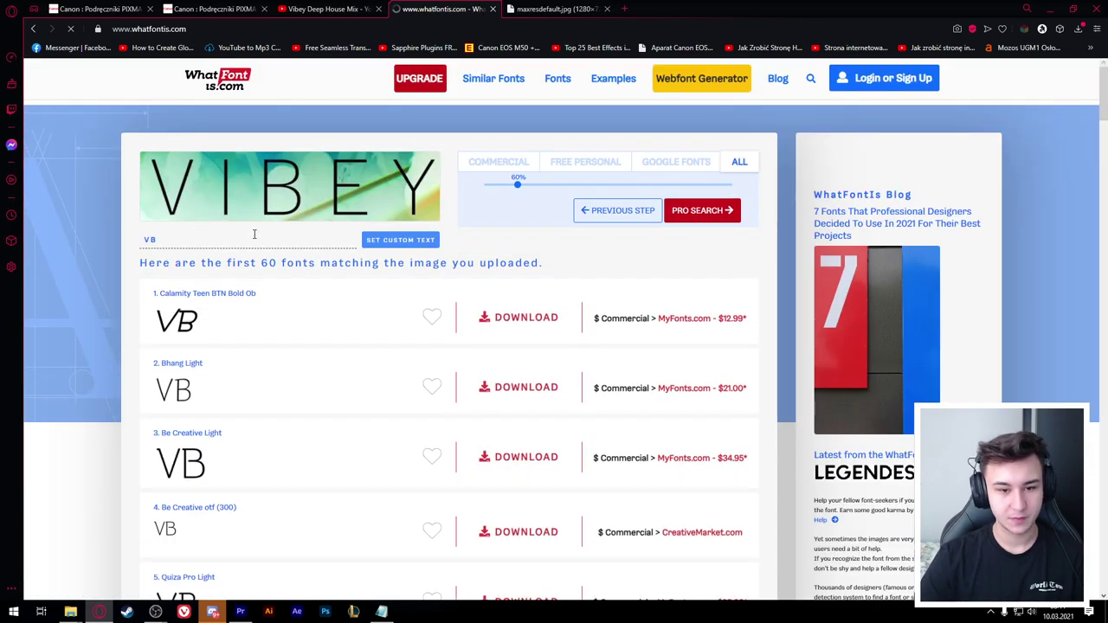
Step: Browse the font results and open the free KBStarlight match and its FFonts download page
{"action": "scroll", "coordinate": [260, 346], "scroll_direction": "down", "scroll_amount": 1}
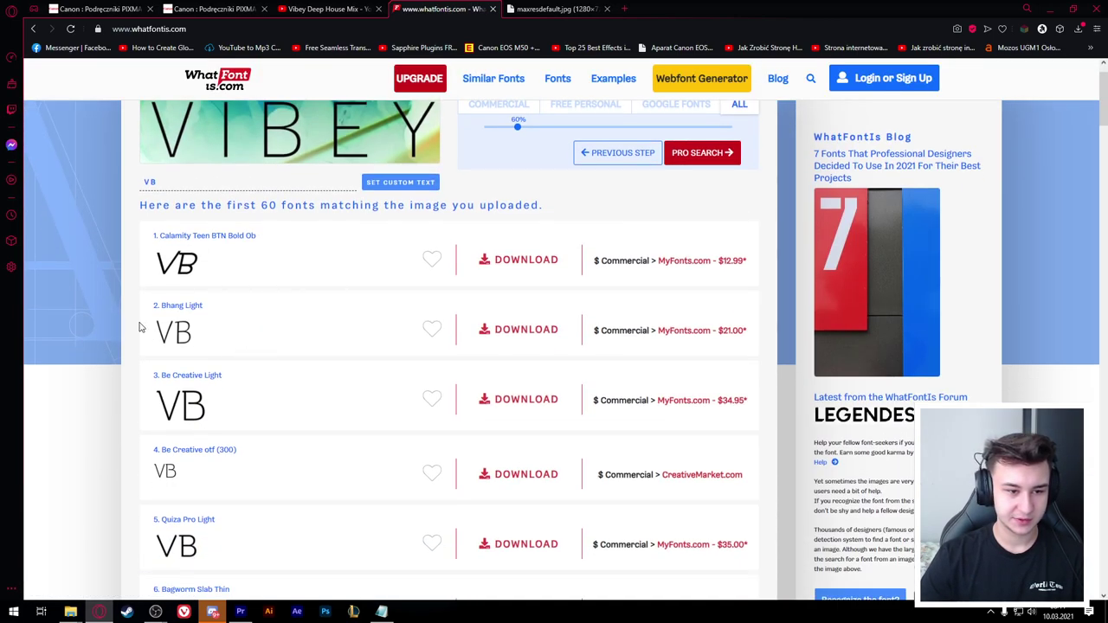
{"action": "scroll", "coordinate": [147, 334], "scroll_direction": "down", "scroll_amount": 3}
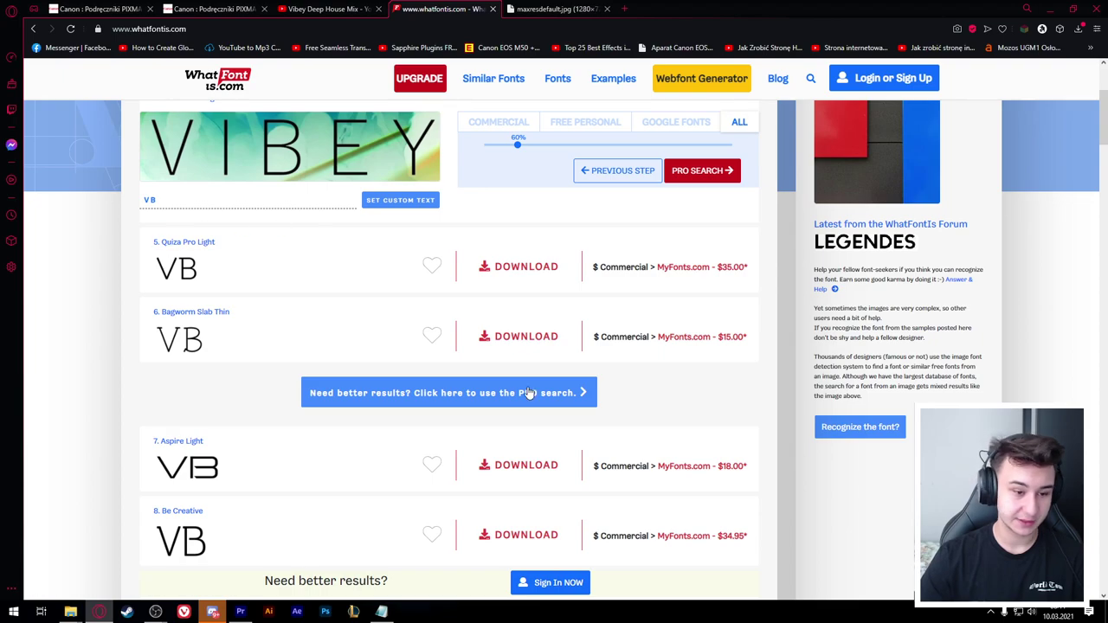
{"action": "scroll", "coordinate": [528, 393], "scroll_direction": "down", "scroll_amount": 3}
{"action": "scroll", "coordinate": [317, 239], "scroll_direction": "up", "scroll_amount": 3}
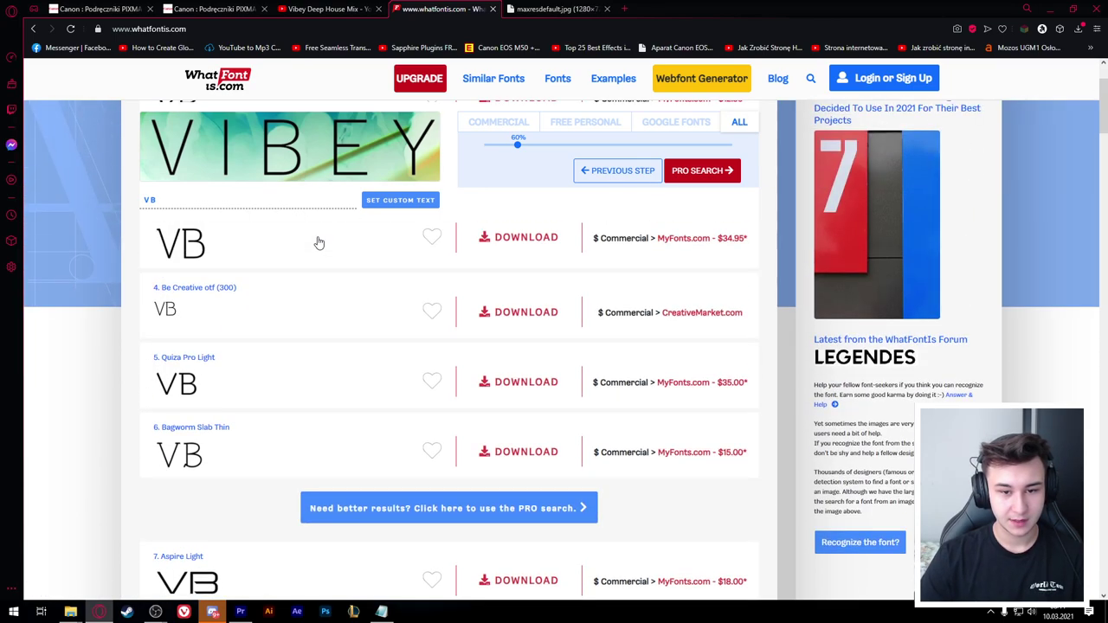
{"action": "scroll", "coordinate": [317, 246], "scroll_direction": "down", "scroll_amount": 3}
{"action": "scroll", "coordinate": [390, 346], "scroll_direction": "down", "scroll_amount": 3}
{"action": "scroll", "coordinate": [425, 378], "scroll_direction": "down", "scroll_amount": 1}
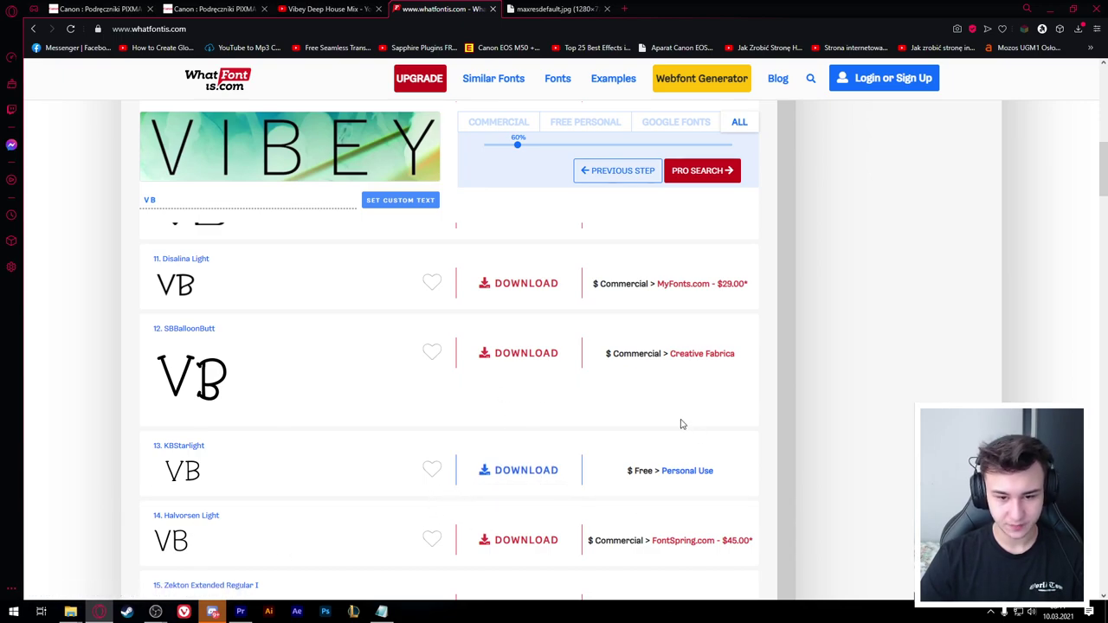
{"action": "left_click", "coordinate": [552, 9]}
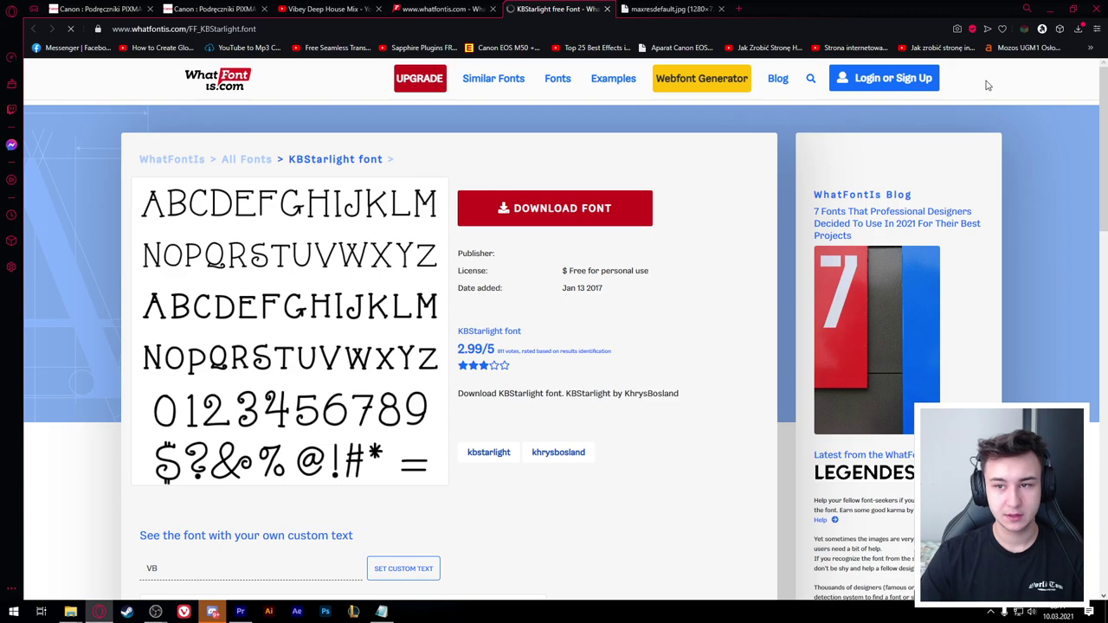
{"action": "left_click", "coordinate": [589, 165]}
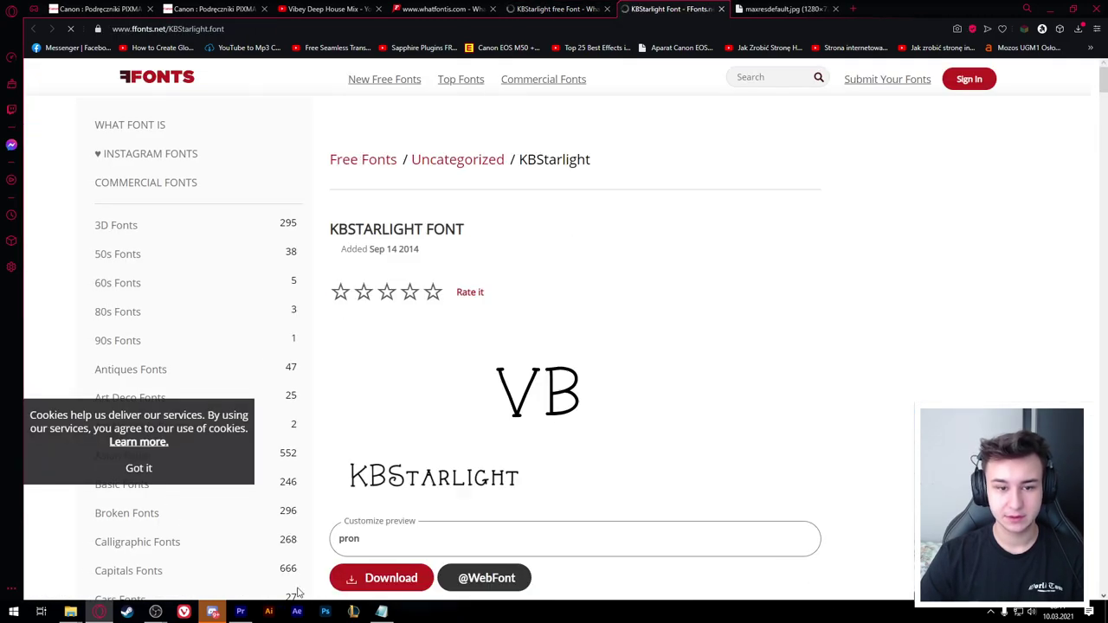
{"action": "scroll", "coordinate": [297, 592], "scroll_direction": "down", "scroll_amount": 1}
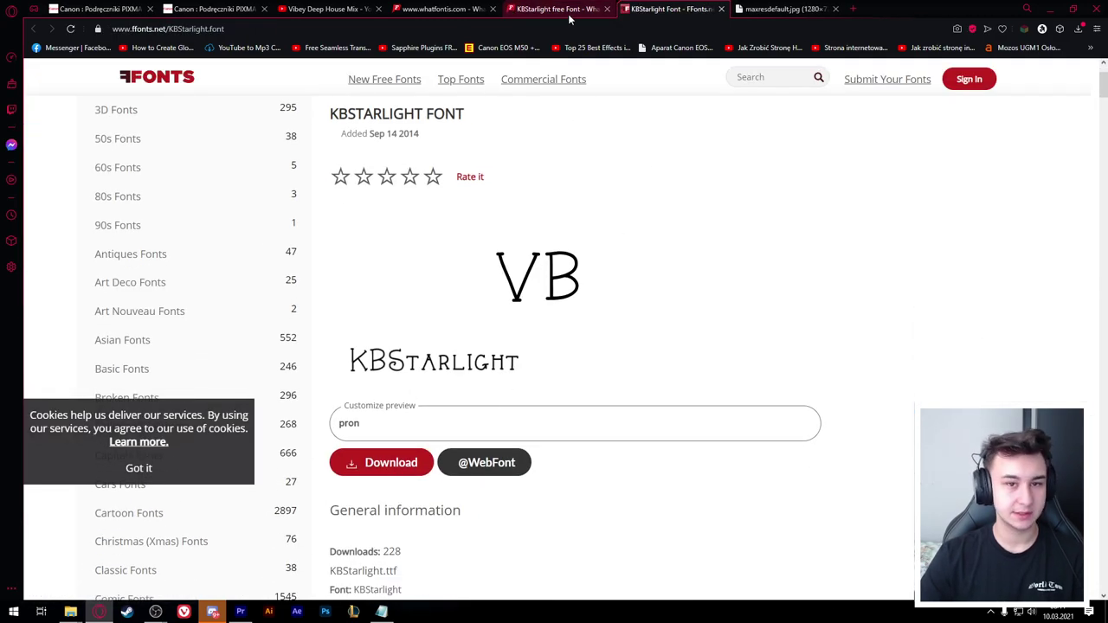
Step: Close the KBStarlight and FFonts tabs and return to the Vibey Deep House Mix video
{"action": "left_click", "coordinate": [721, 8]}
{"action": "left_click", "coordinate": [442, 9]}
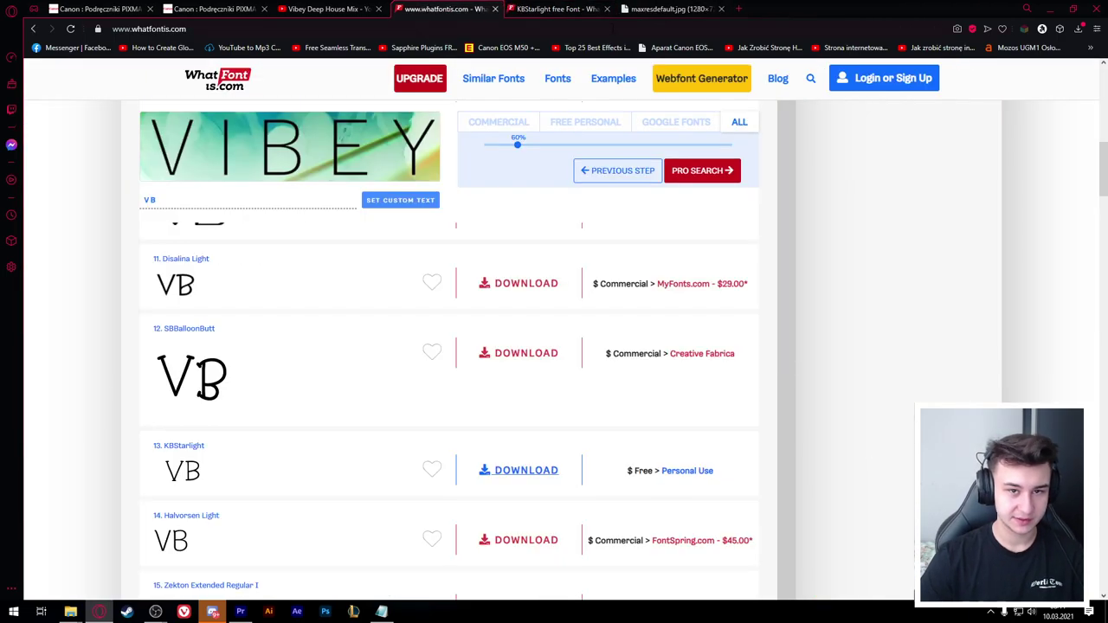
{"action": "middle_click", "coordinate": [586, 8]}
{"action": "left_click", "coordinate": [334, 9]}
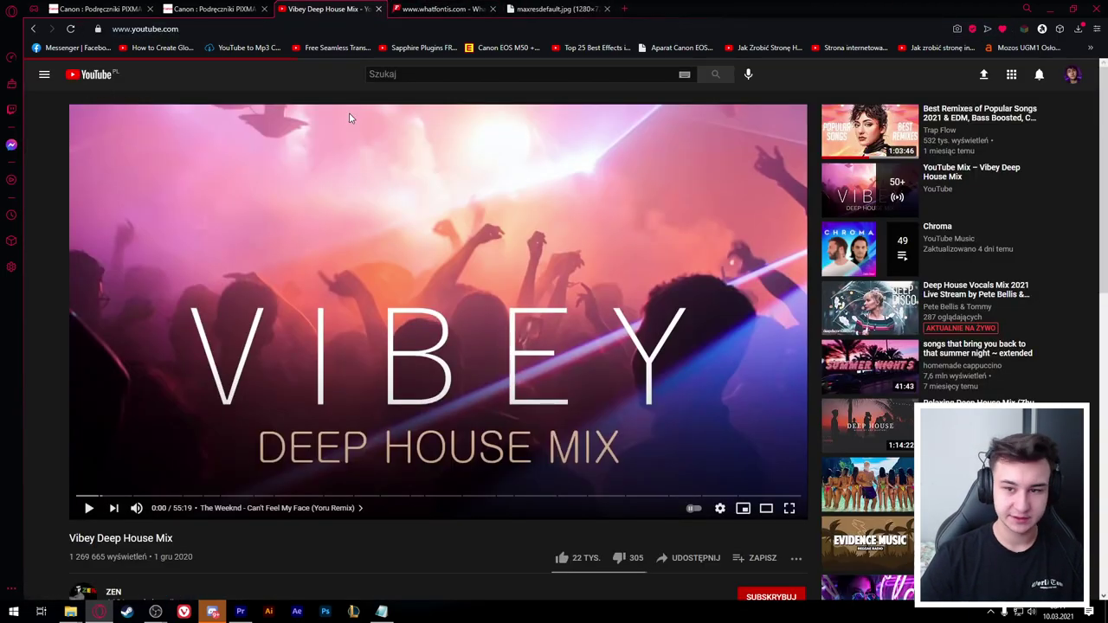
Step: Open the ★ Zwiastun Kanału ★ trailer from the YouTube home feed and pause it
{"action": "left_click", "coordinate": [87, 76]}
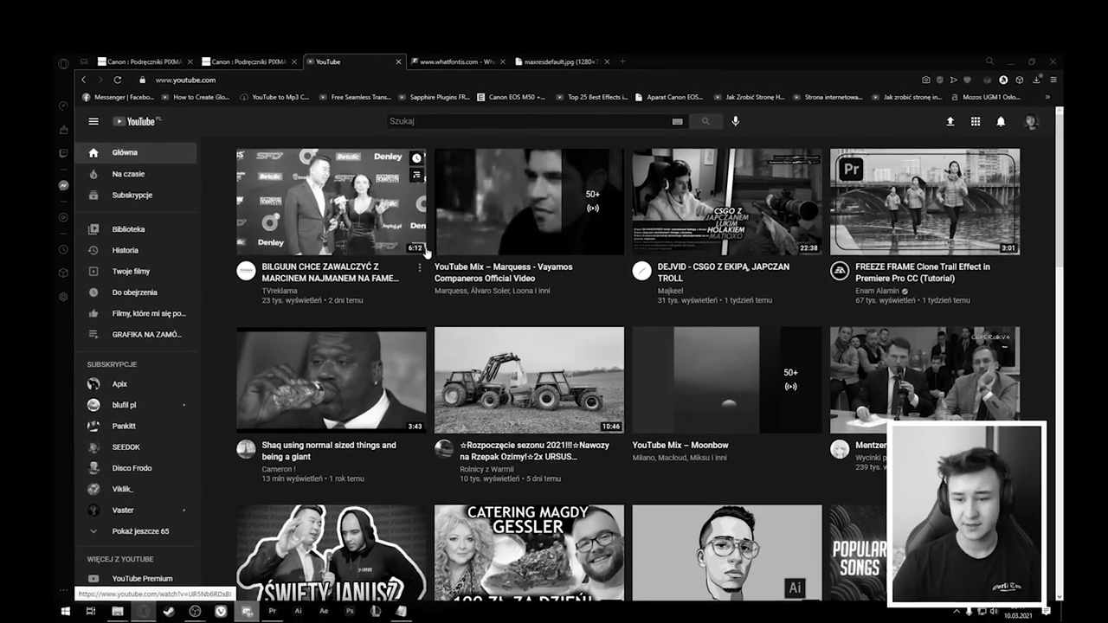
{"action": "scroll", "coordinate": [452, 262], "scroll_direction": "down", "scroll_amount": 3}
{"action": "scroll", "coordinate": [520, 312], "scroll_direction": "down", "scroll_amount": 5}
{"action": "left_click", "coordinate": [536, 322]}
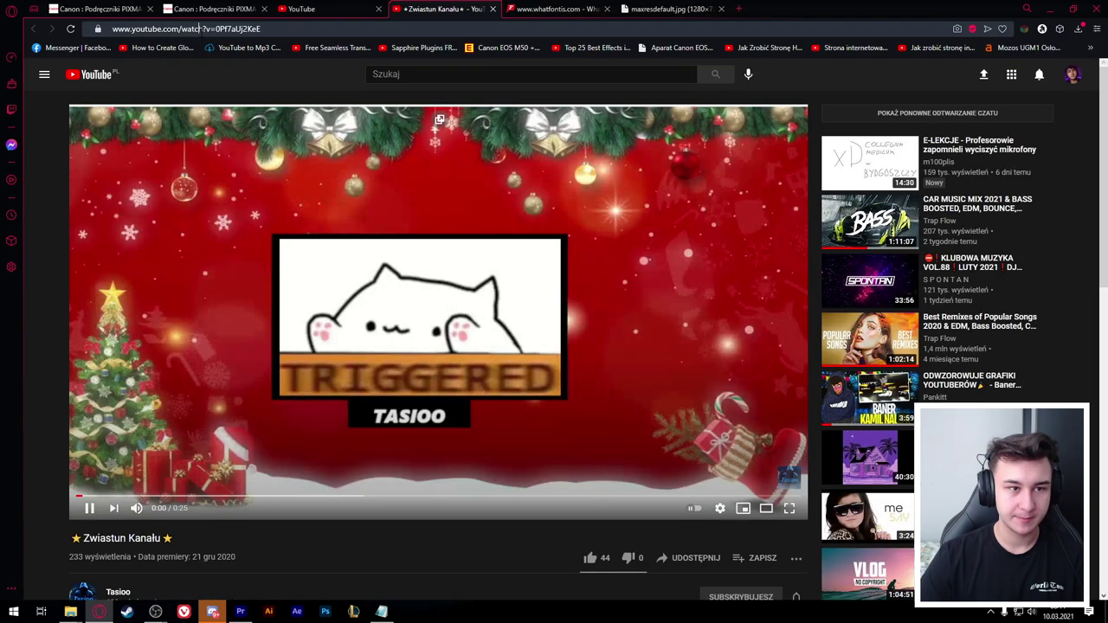
{"action": "left_click", "coordinate": [439, 121]}
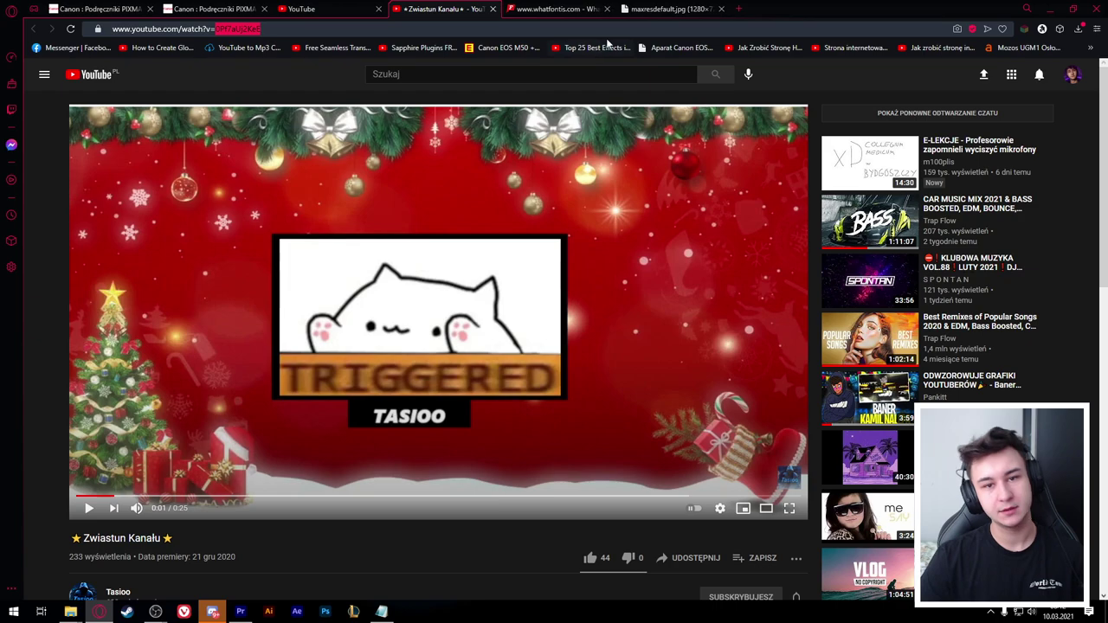
Step: Return the thumbnail tab's address to its WPISZ_TUTAJ placeholder and go back to the video
{"action": "left_click", "coordinate": [665, 12]}
{"action": "left_click", "coordinate": [34, 28]}
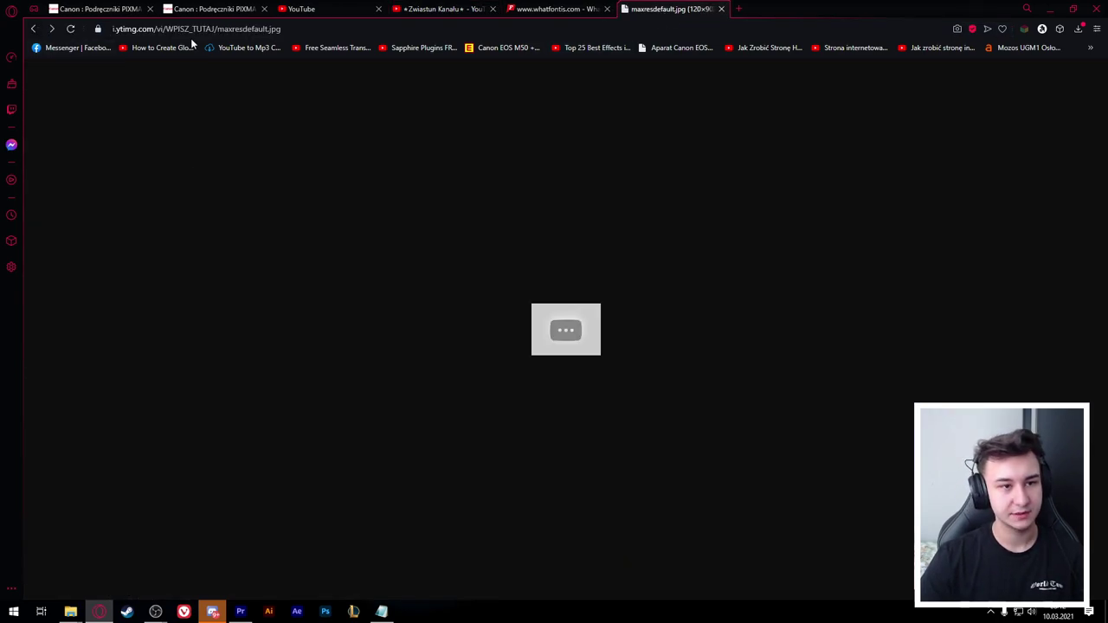
{"action": "left_click", "coordinate": [212, 28]}
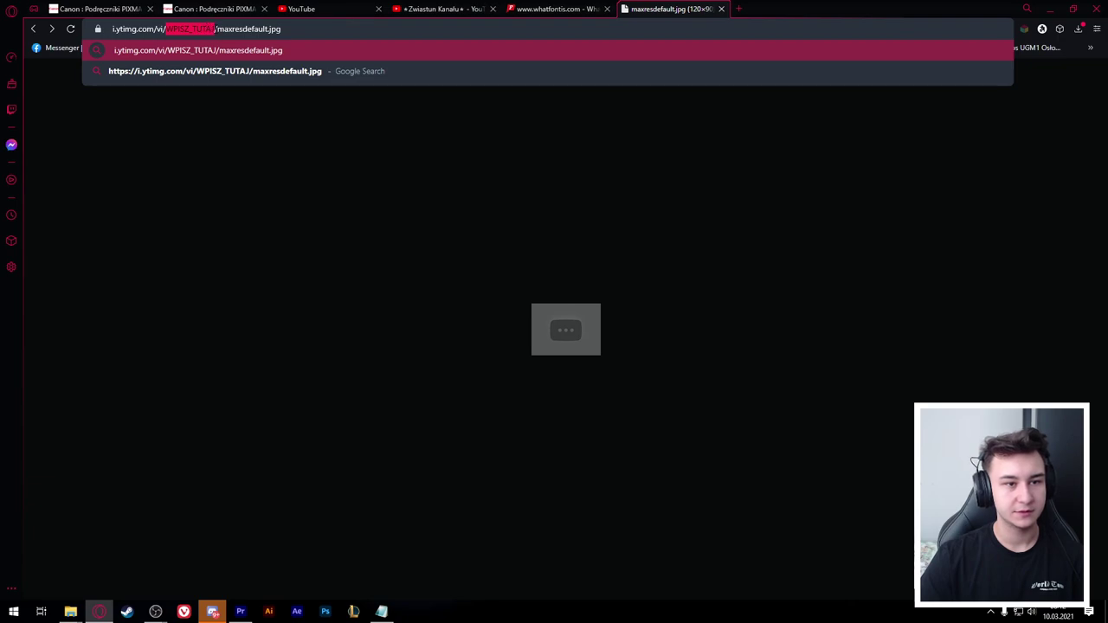
{"action": "key", "text": "Return"}
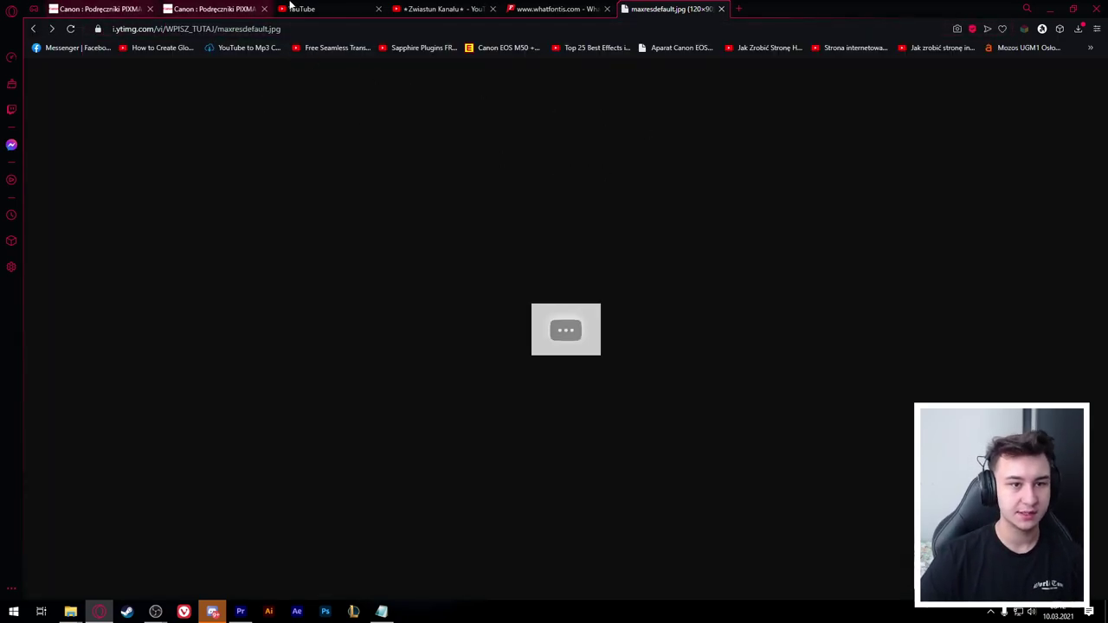
{"action": "left_click", "coordinate": [446, 9]}
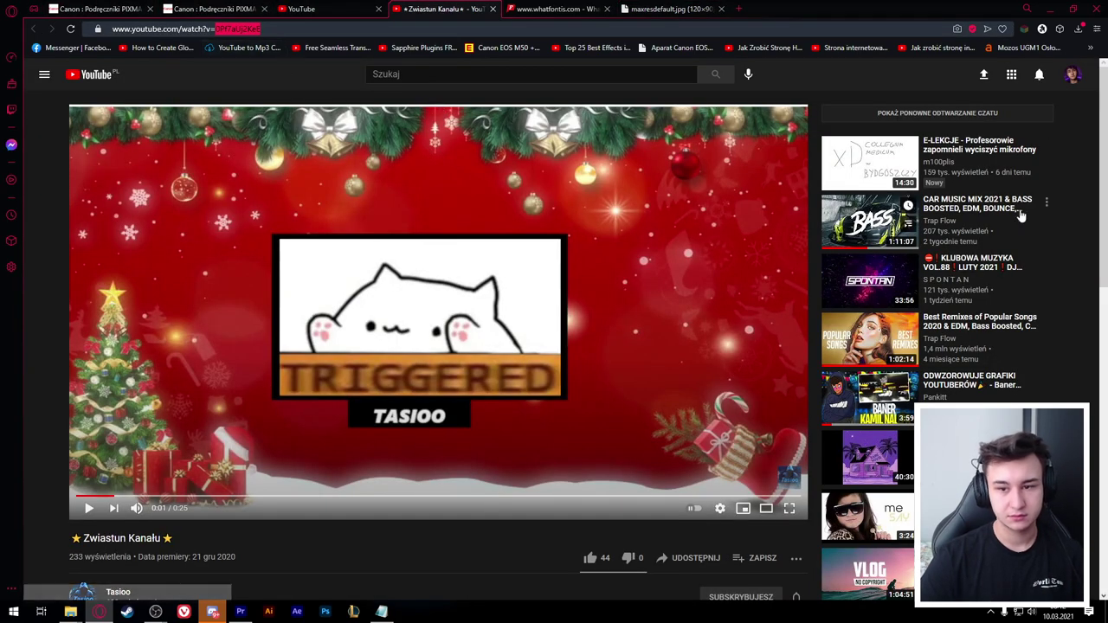
{"action": "scroll", "coordinate": [373, 457], "scroll_direction": "down", "scroll_amount": 3}
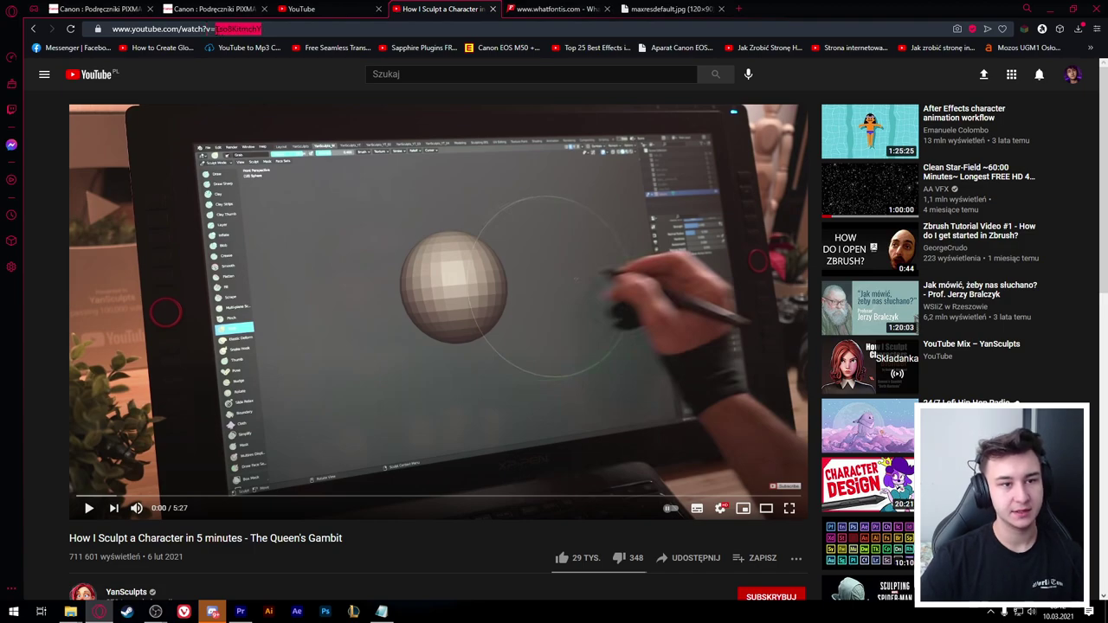
Step: Replace WPISZ_TUTAJ with the ID Lso8KitmchY to load the full-size Blender sculpting thumbnail
{"action": "left_click", "coordinate": [660, 9]}
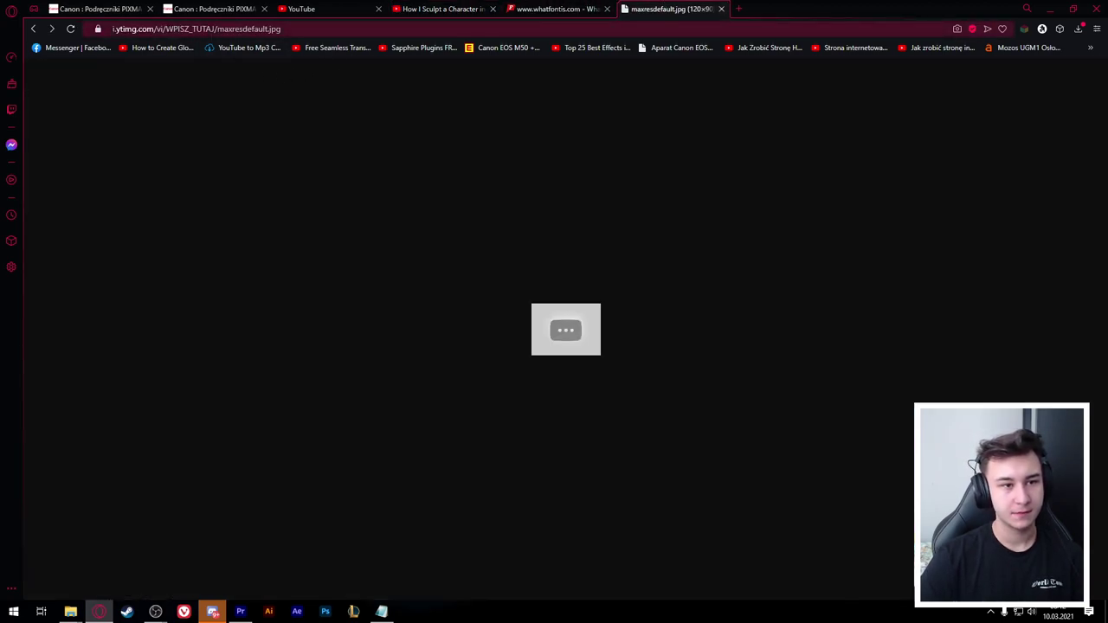
{"action": "double_click", "coordinate": [190, 29]}
{"action": "key", "text": "ctrl+v"}
{"action": "key", "text": "Return"}
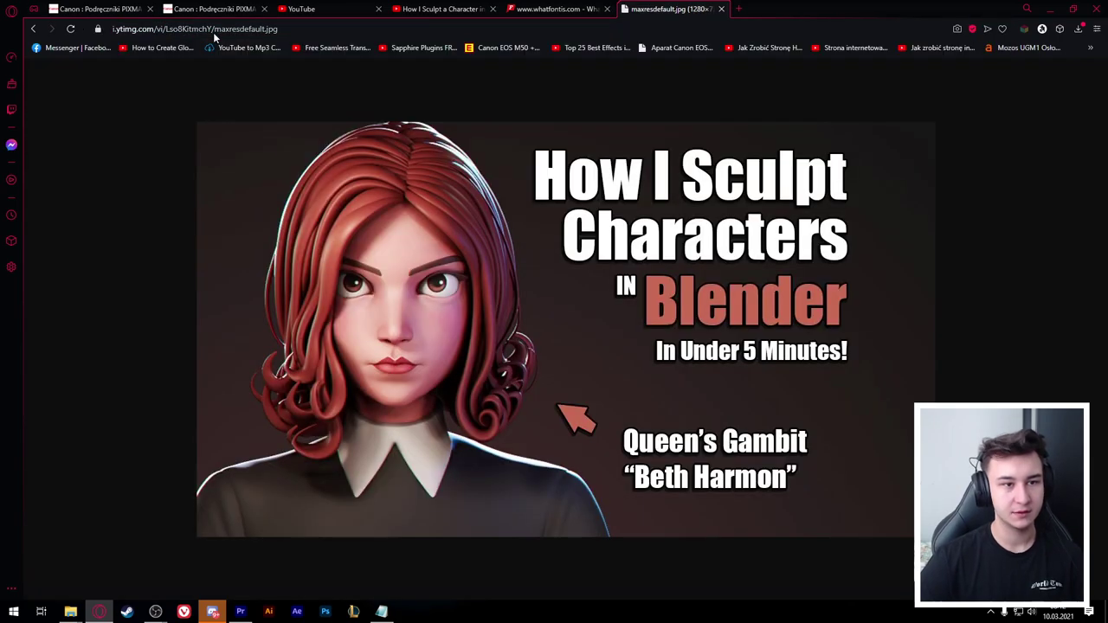
Step: Save the thumbnail as maxresdefault.jpg and return to the WhatFontIs font finder
{"action": "right_click", "coordinate": [632, 398]}
{"action": "left_click", "coordinate": [680, 421]}
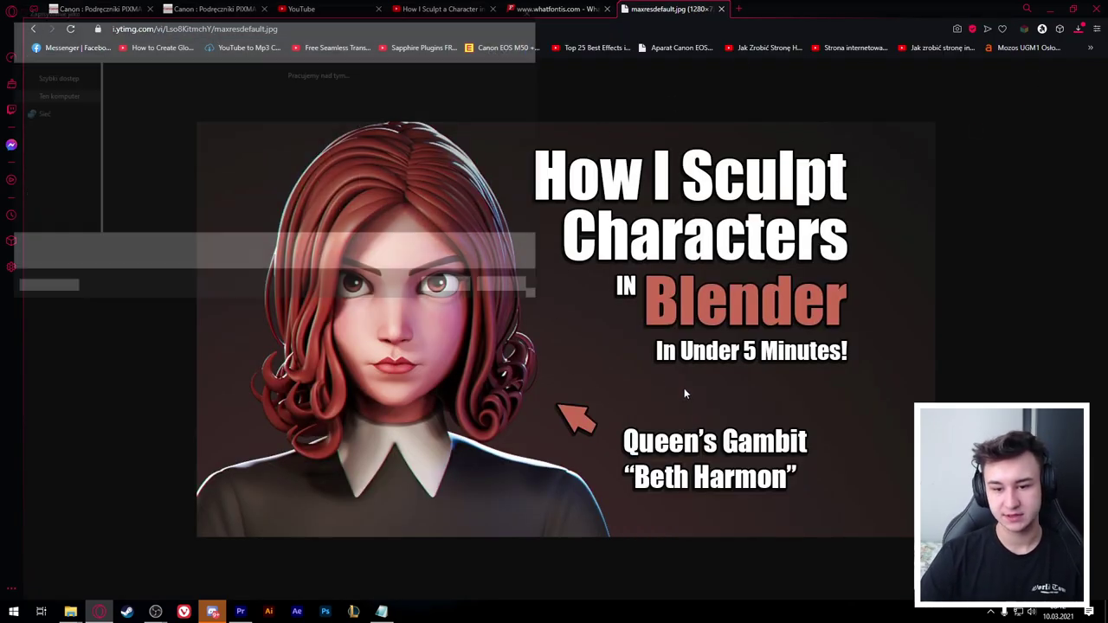
{"action": "key", "text": "Return"}
{"action": "left_click", "coordinate": [577, 8]}
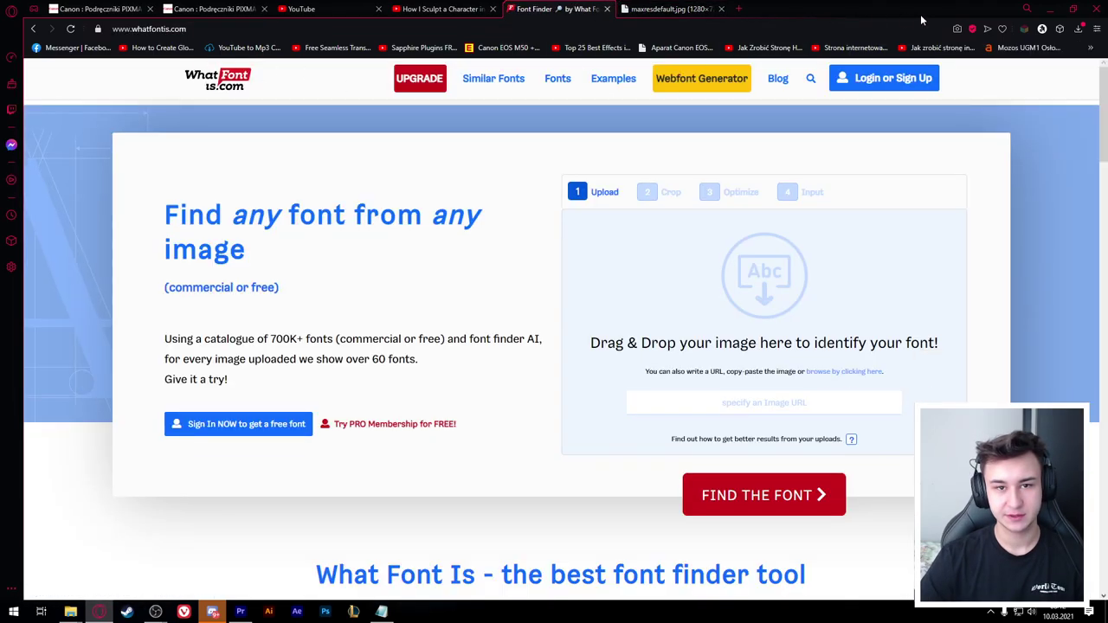
Step: Upload the Blender thumbnail, crop it to the 'How I Sculpt' title, advance, then go back
{"action": "left_click", "coordinate": [1053, 7]}
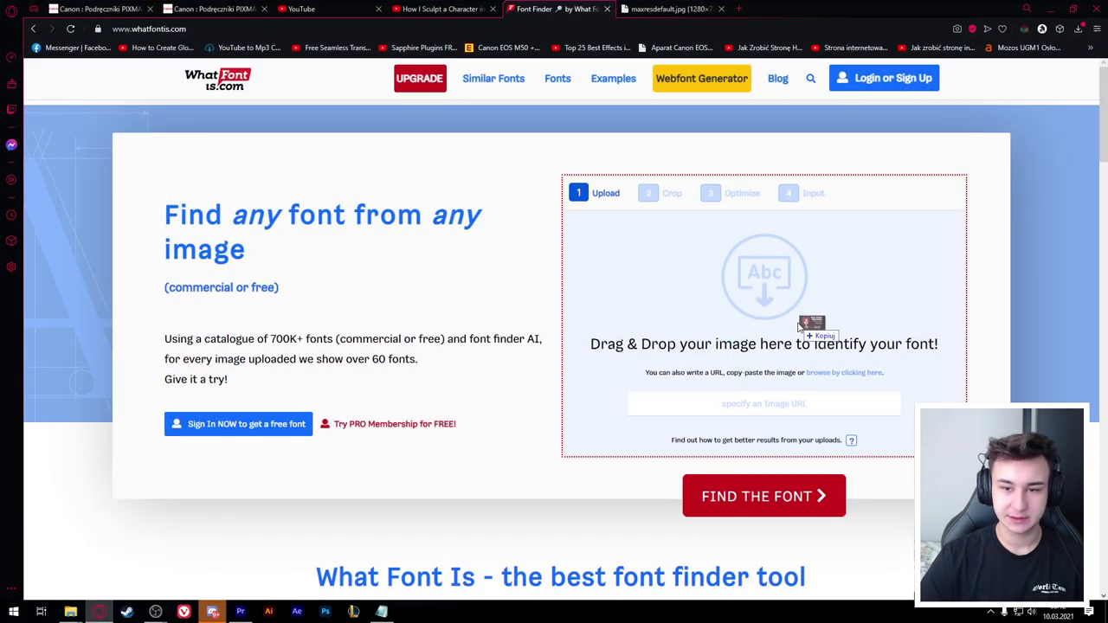
{"action": "left_click_drag", "start_coordinate": [761, 350], "coordinate": [896, 336]}
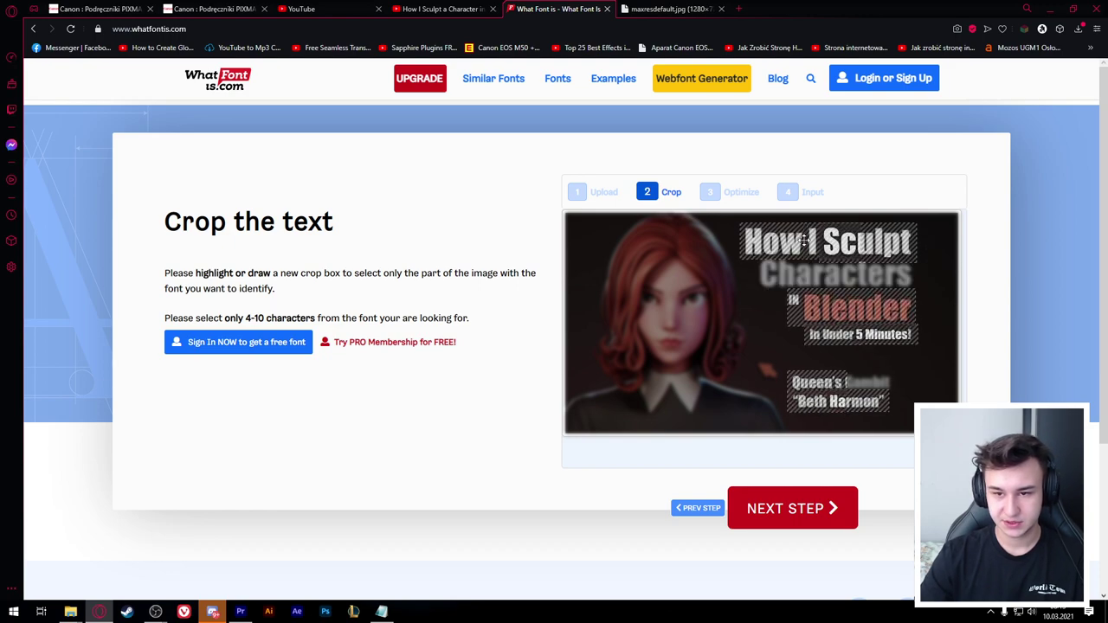
{"action": "left_click", "coordinate": [907, 333]}
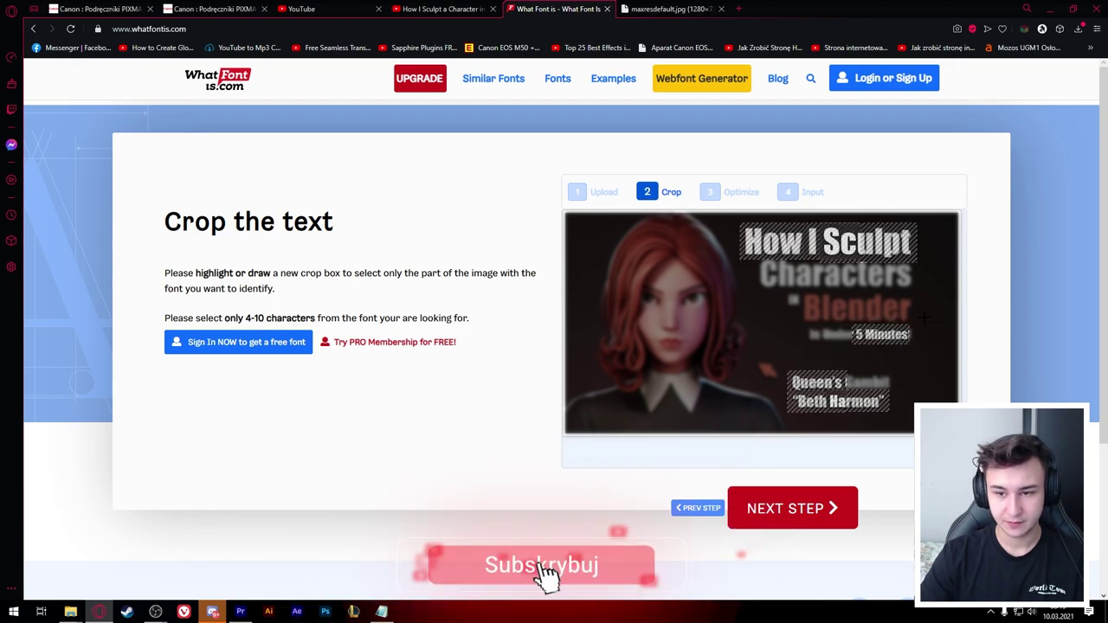
{"action": "left_click_drag", "start_coordinate": [888, 336], "coordinate": [815, 337]}
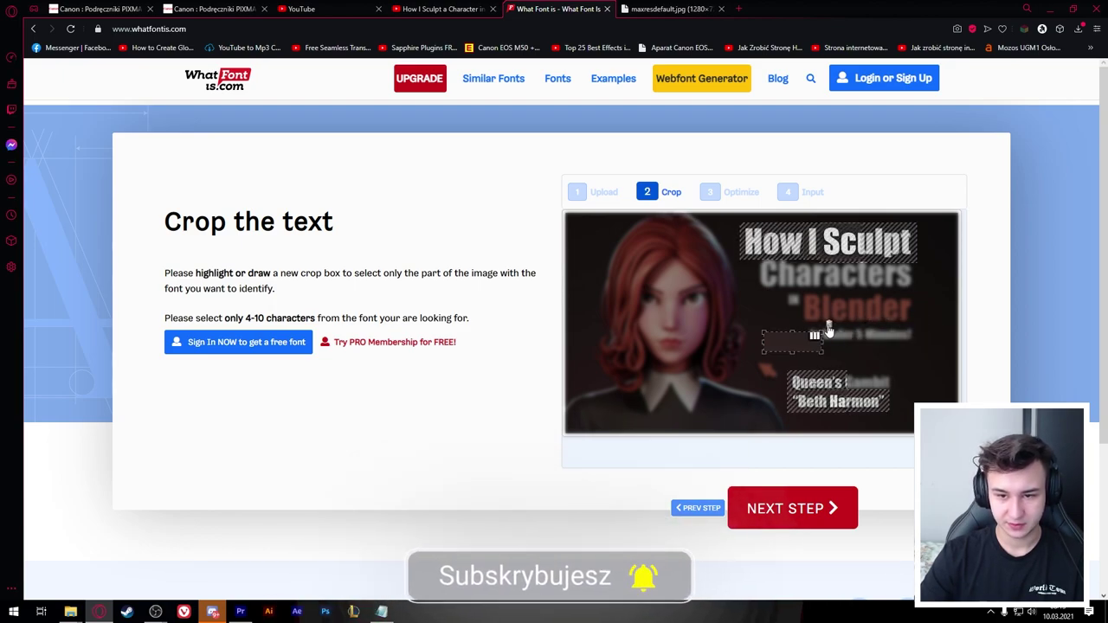
{"action": "left_click_drag", "start_coordinate": [786, 407], "coordinate": [855, 363]}
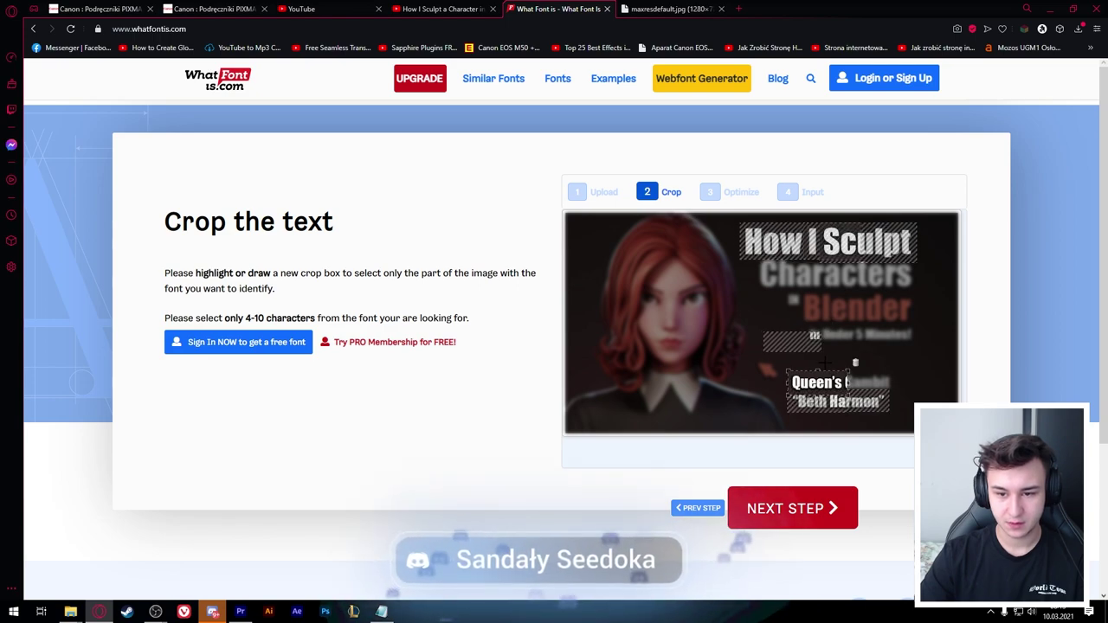
{"action": "left_click_drag", "start_coordinate": [825, 414], "coordinate": [882, 383]}
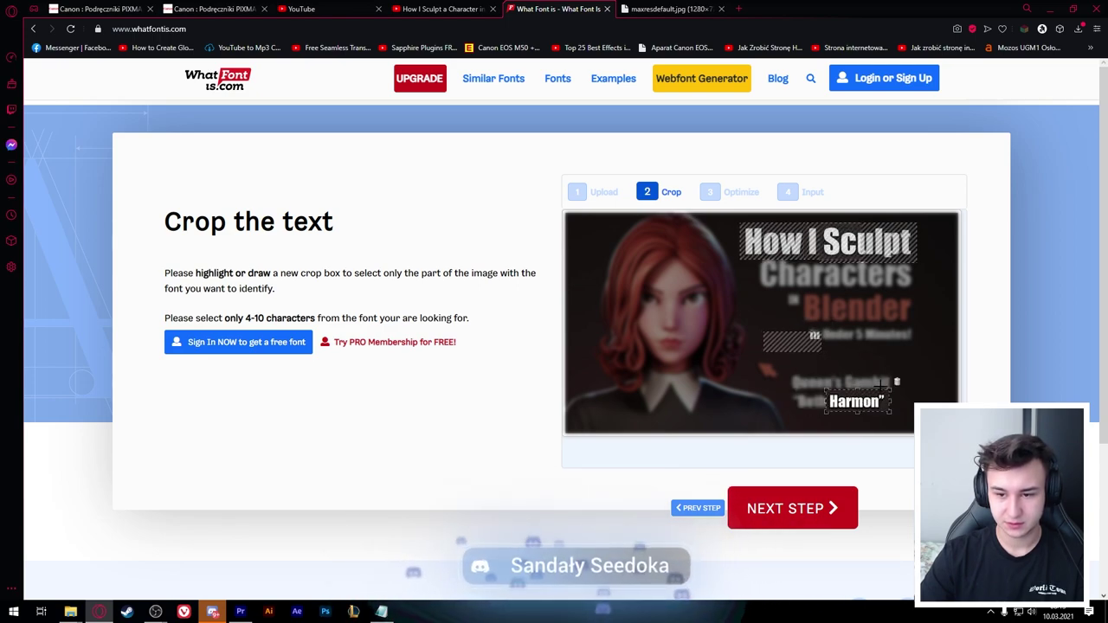
{"action": "left_click_drag", "start_coordinate": [881, 382], "coordinate": [876, 241]}
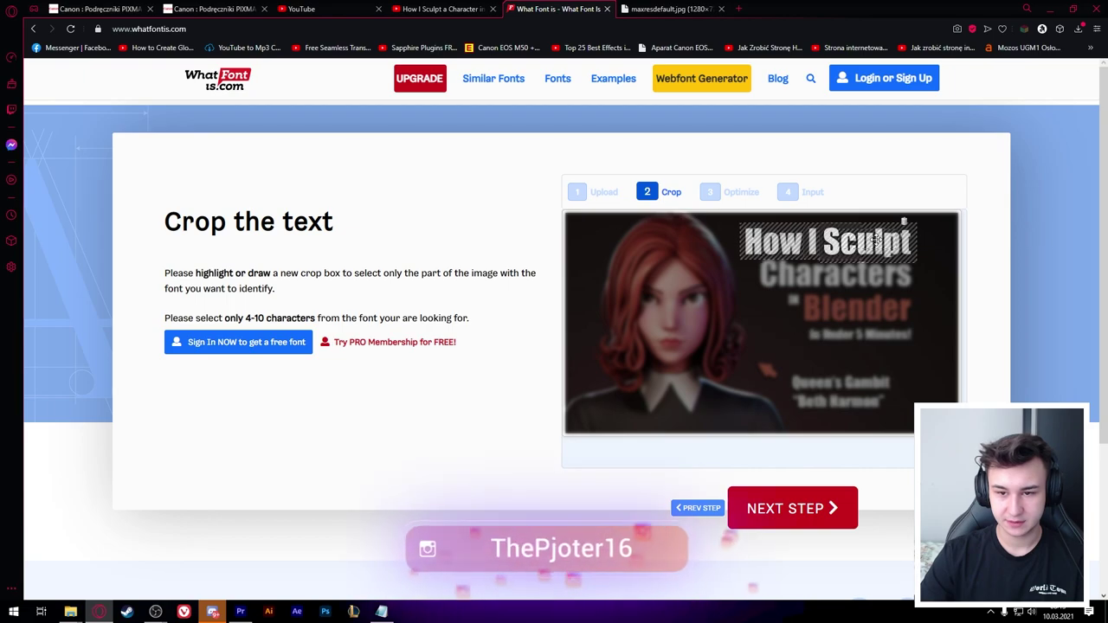
{"action": "left_click", "coordinate": [800, 507]}
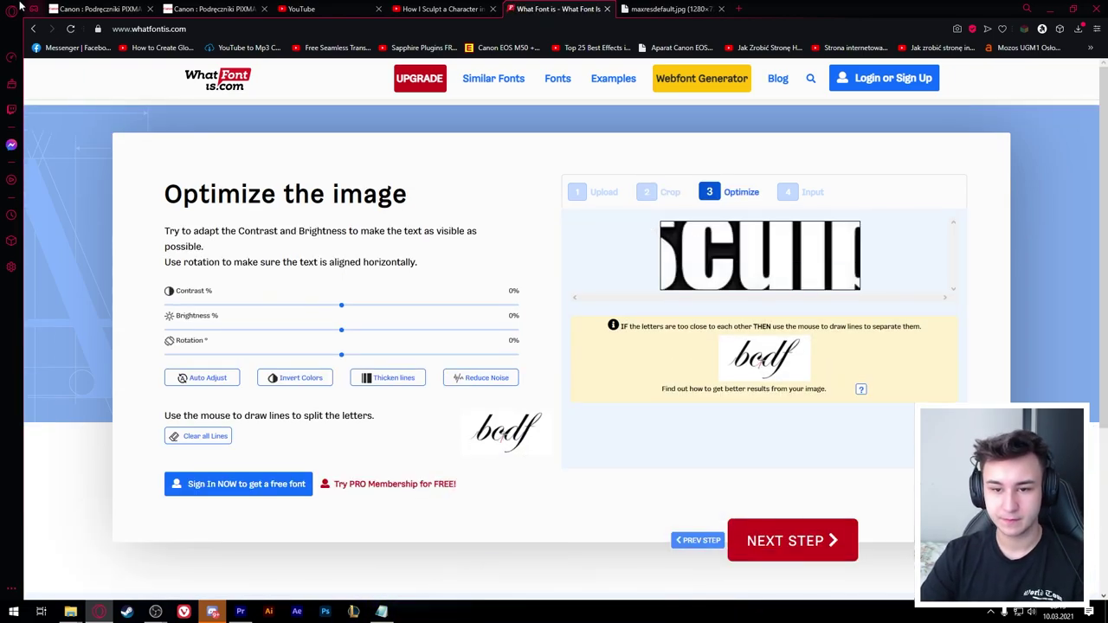
{"action": "left_click", "coordinate": [39, 29]}
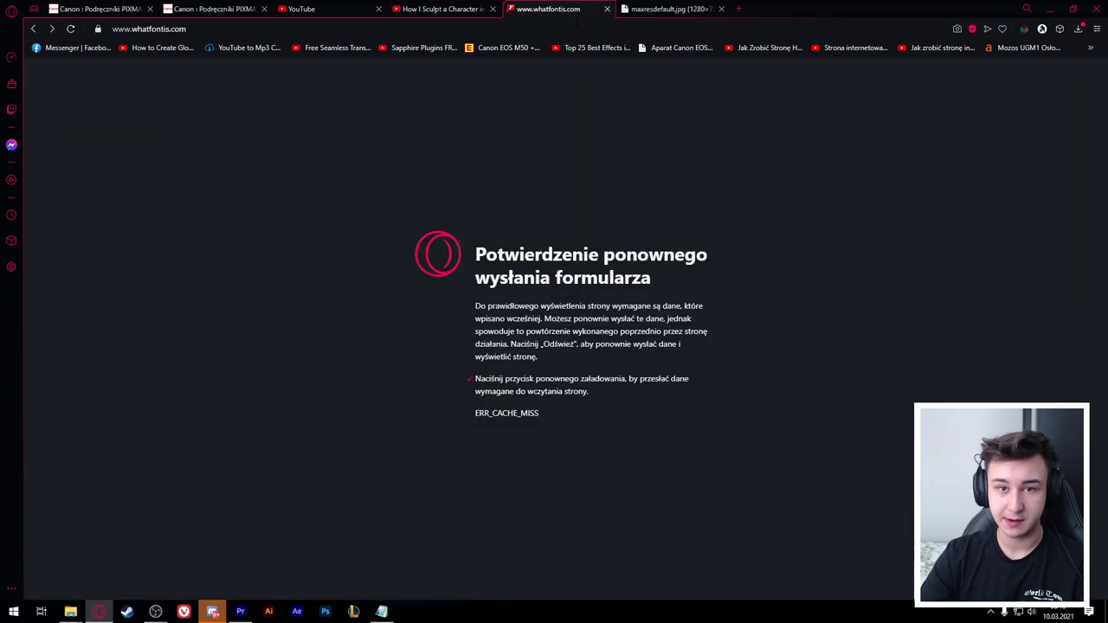
Step: Reload whatfontis.com, paste the Blender thumbnail in, and crop it to the word 'Characters'
{"action": "left_click", "coordinate": [574, 26]}
{"action": "type", "text": "what"}
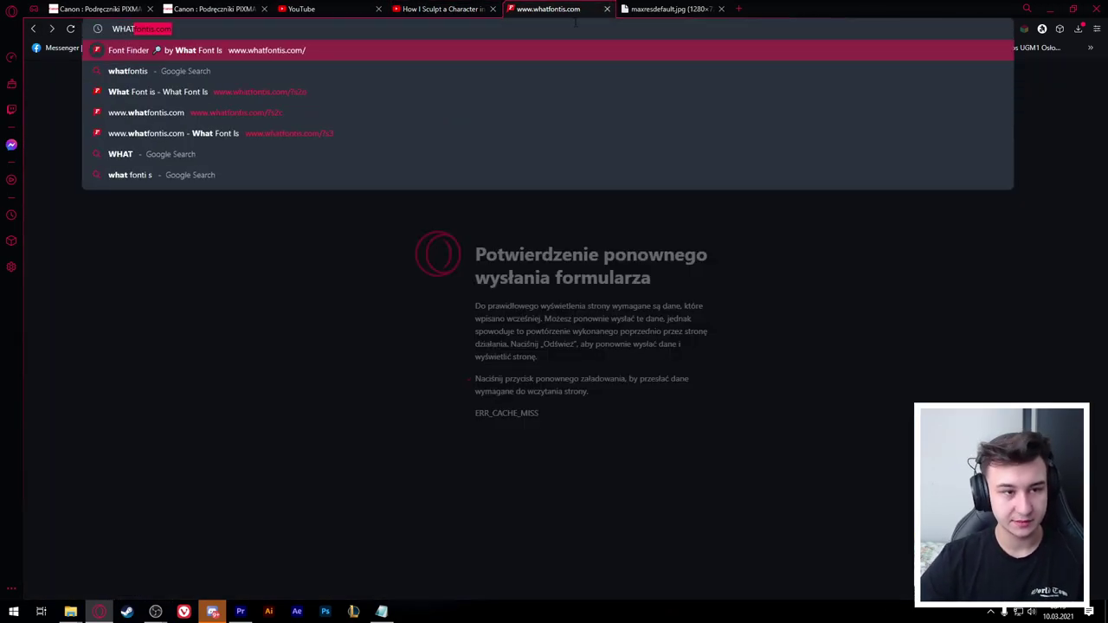
{"action": "key", "text": "Return"}
{"action": "left_click", "coordinate": [1058, 7]}
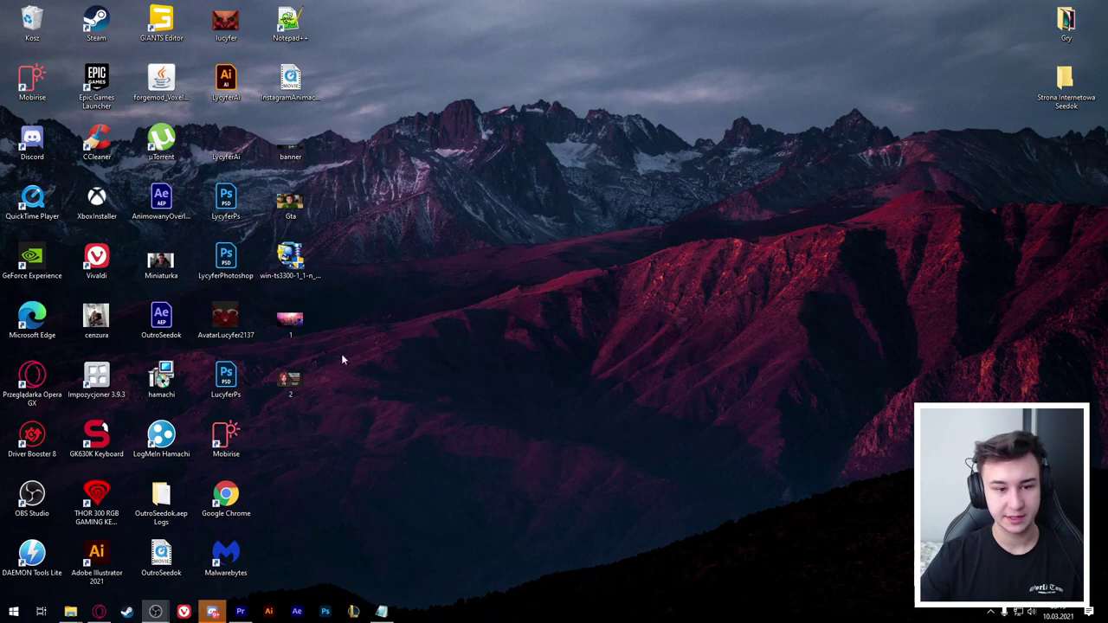
{"action": "left_click", "coordinate": [99, 613]}
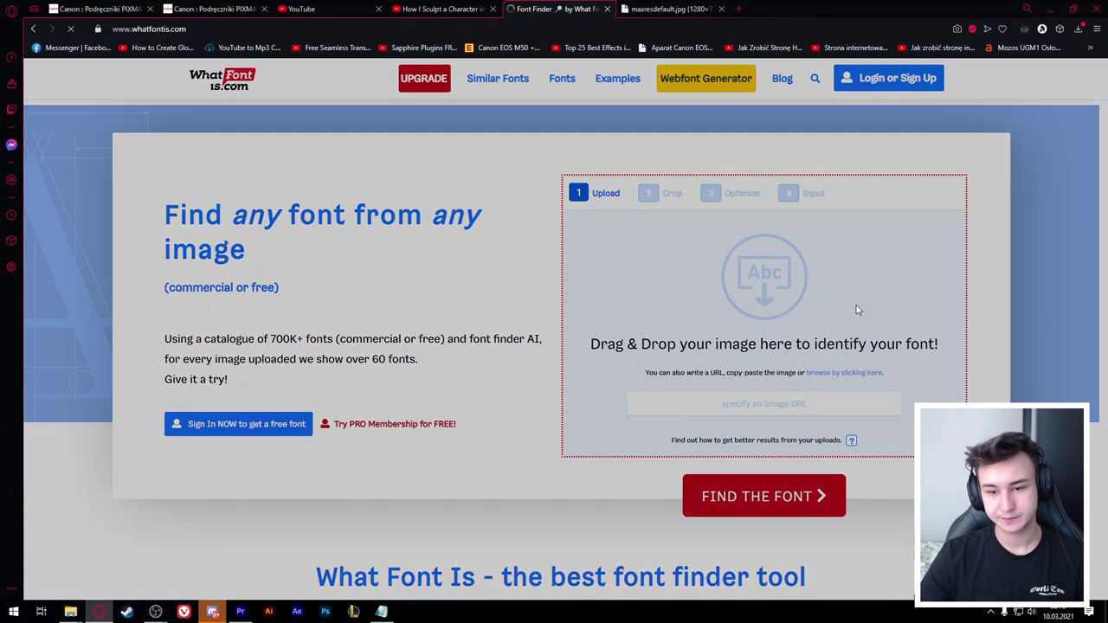
{"action": "key", "text": "ctrl+v"}
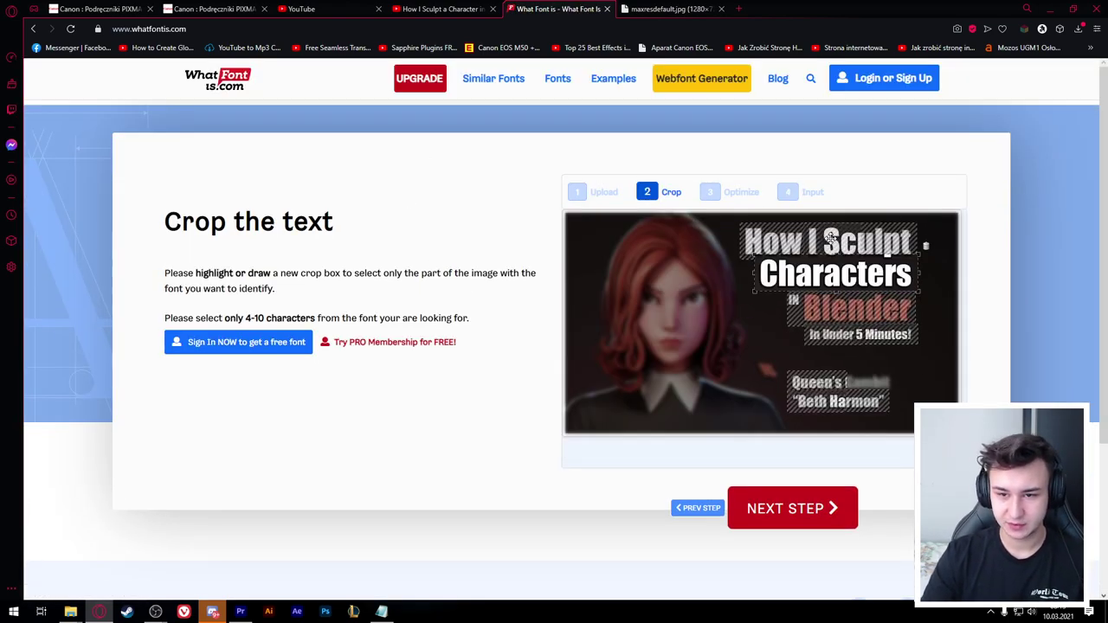
{"action": "left_click_drag", "start_coordinate": [740, 222], "coordinate": [809, 260]}
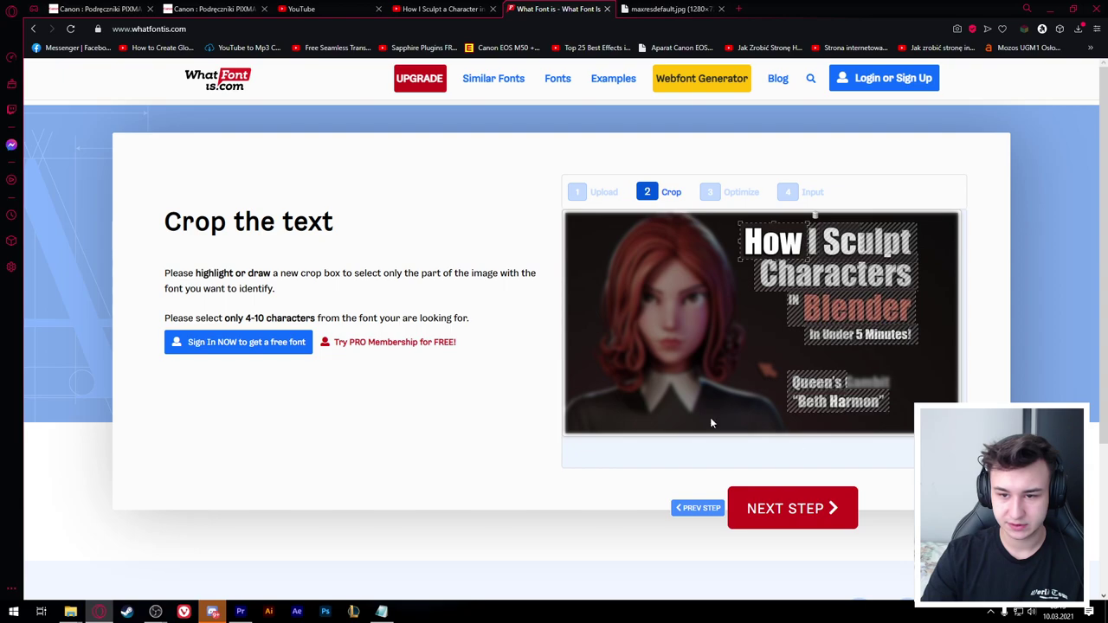
{"action": "left_click_drag", "start_coordinate": [755, 256], "coordinate": [919, 291]}
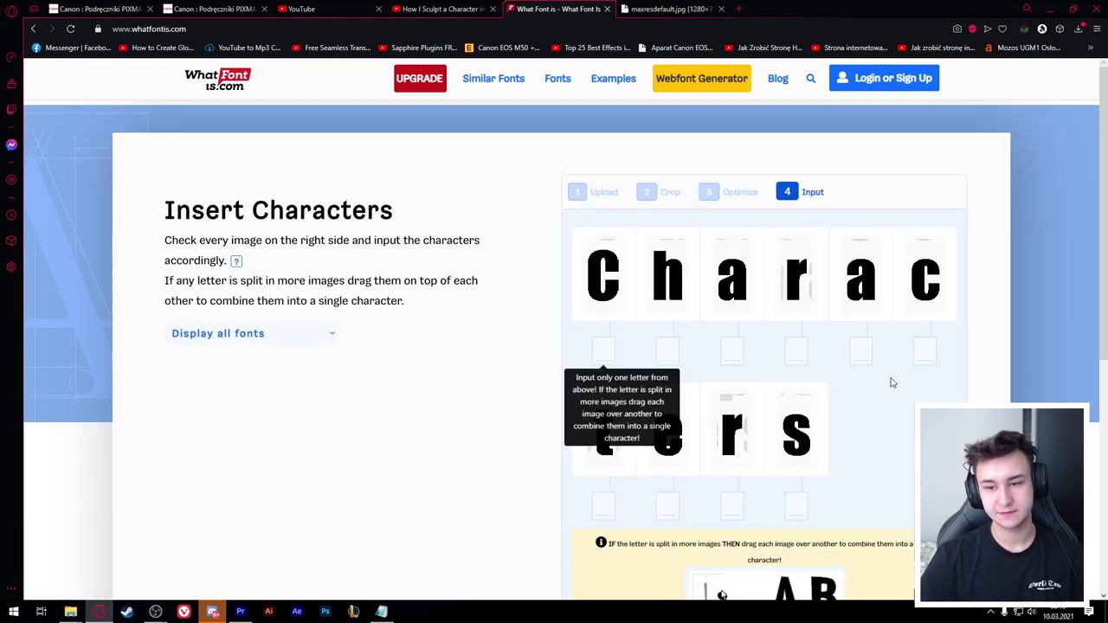
Step: Label the cropped glyphs as 'Characters', dismiss the Do you know? notice, and submit with NEXT STEP
{"action": "type", "text": "c"}
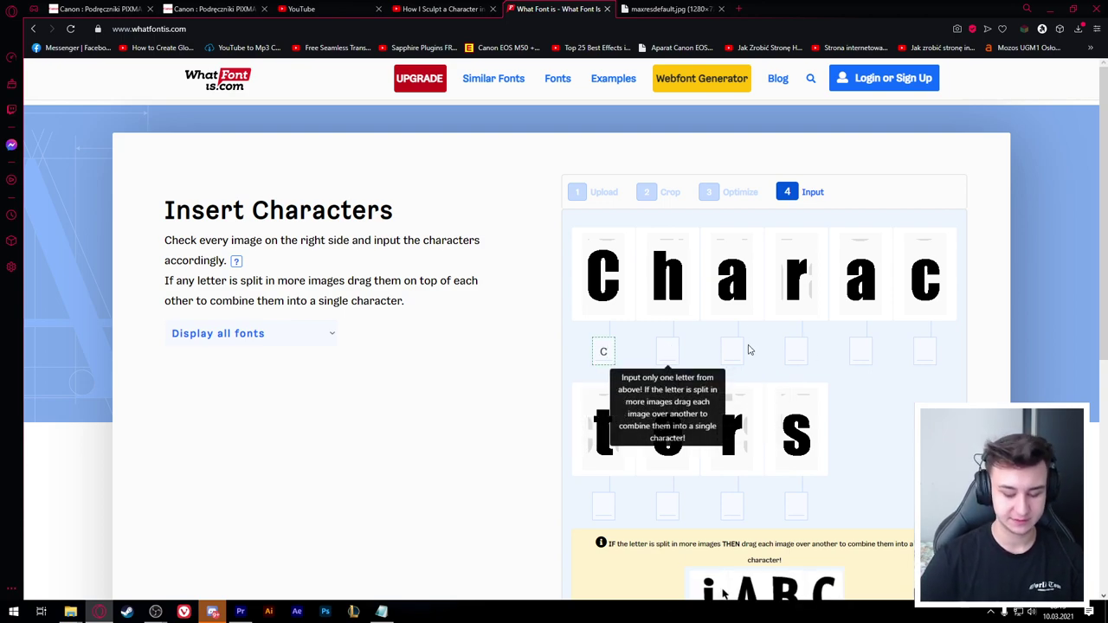
{"action": "type", "text": "hr"}
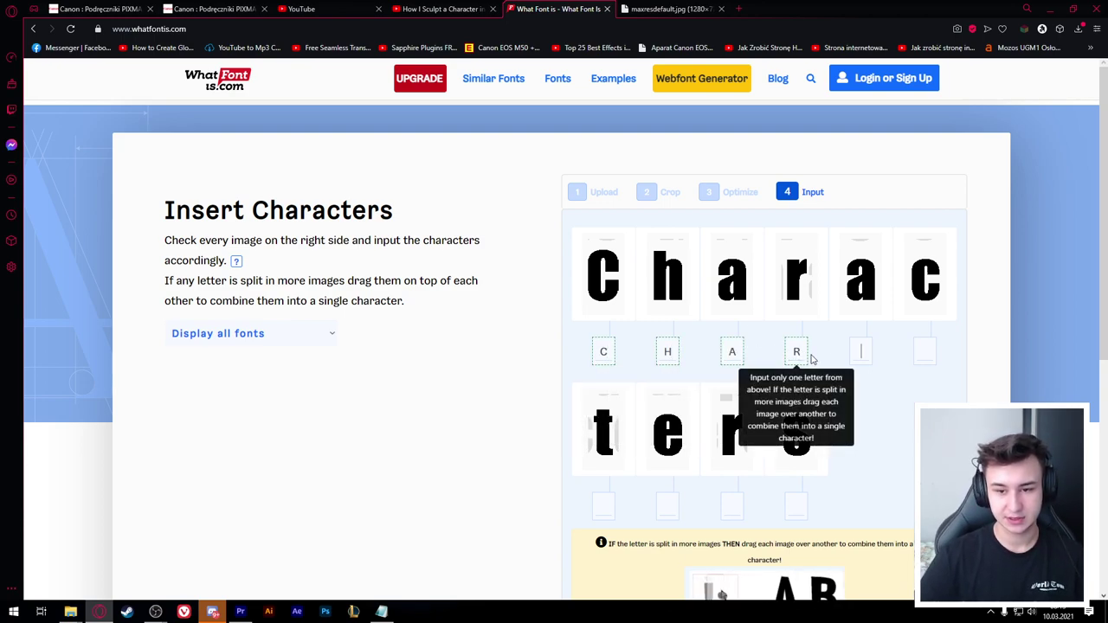
{"action": "type", "text": "ac"}
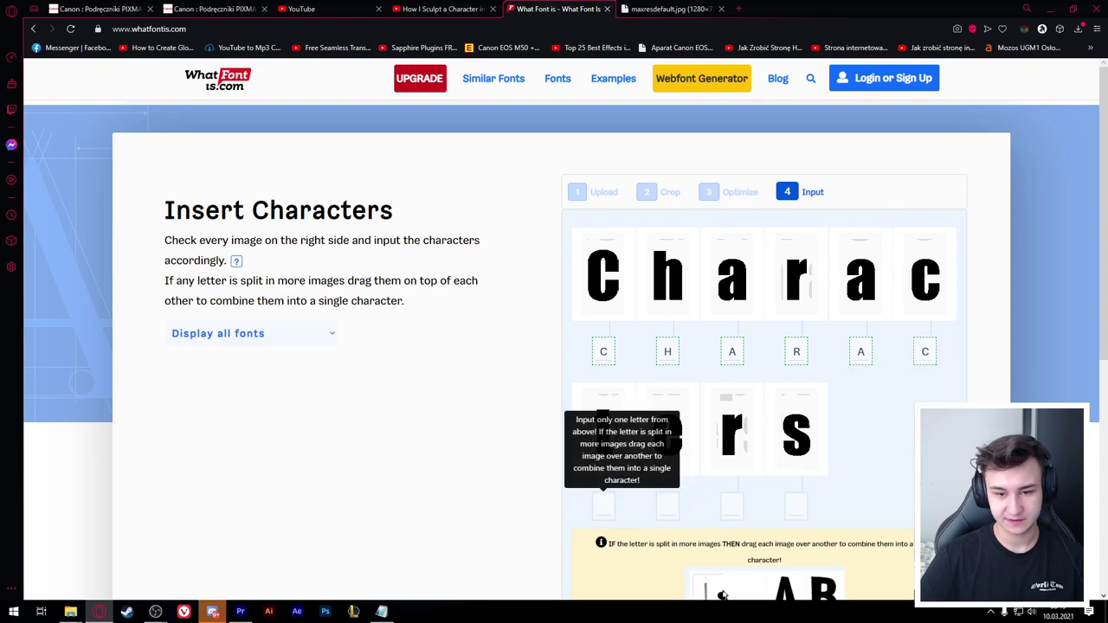
{"action": "key", "text": "Tab"}
{"action": "key", "text": "shift+Tab"}
{"action": "type", "text": "t"}
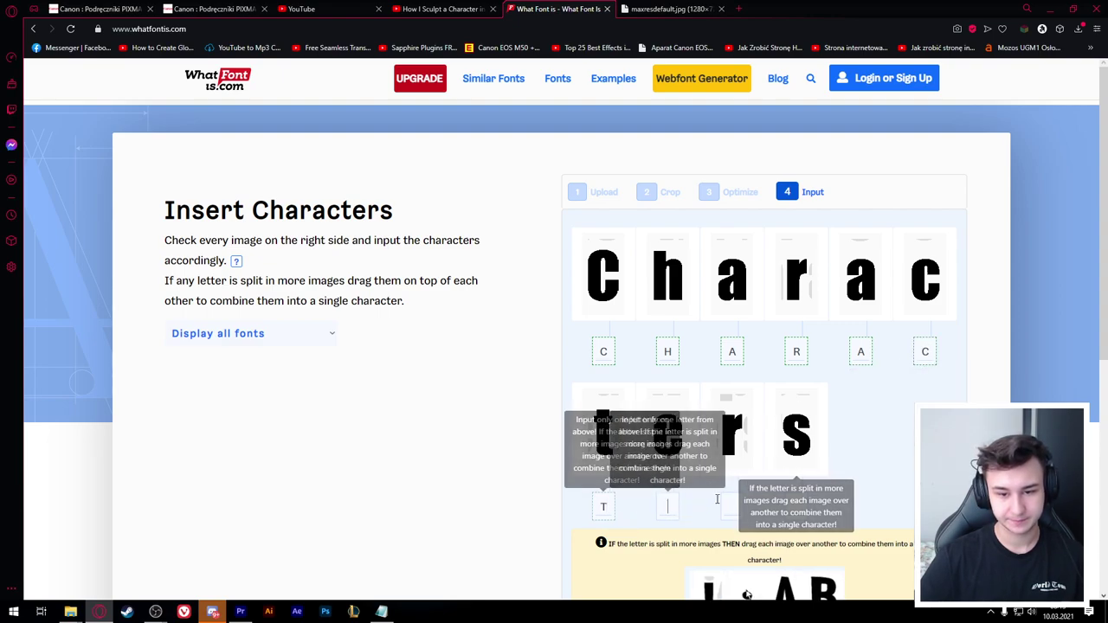
{"action": "type", "text": "e"}
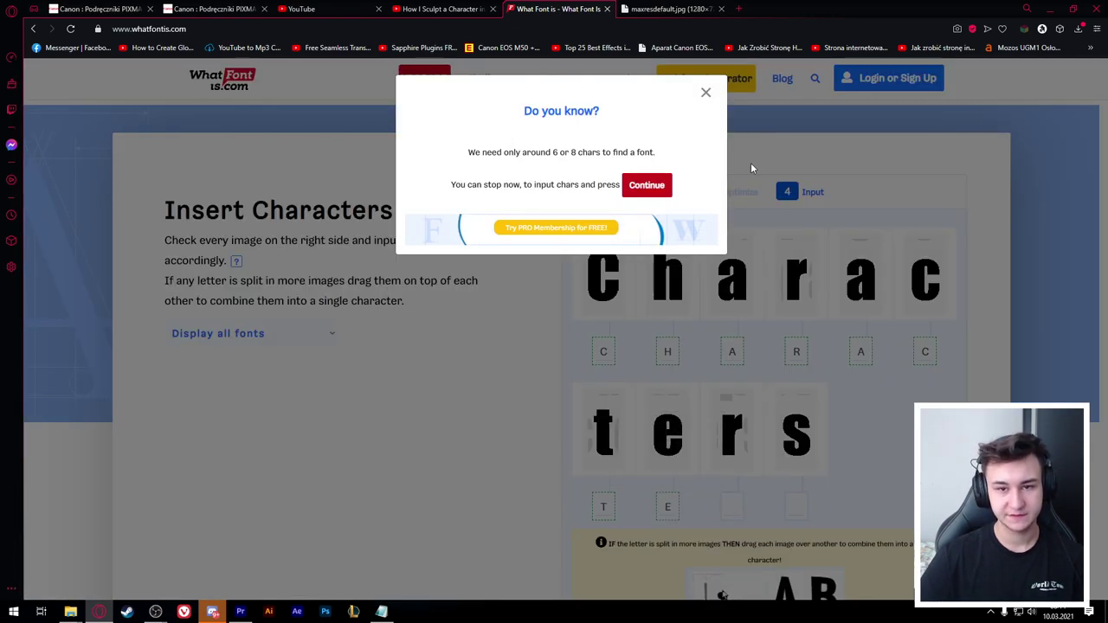
{"action": "left_click", "coordinate": [707, 93]}
{"action": "left_click", "coordinate": [732, 506]}
{"action": "type", "text": "rs"}
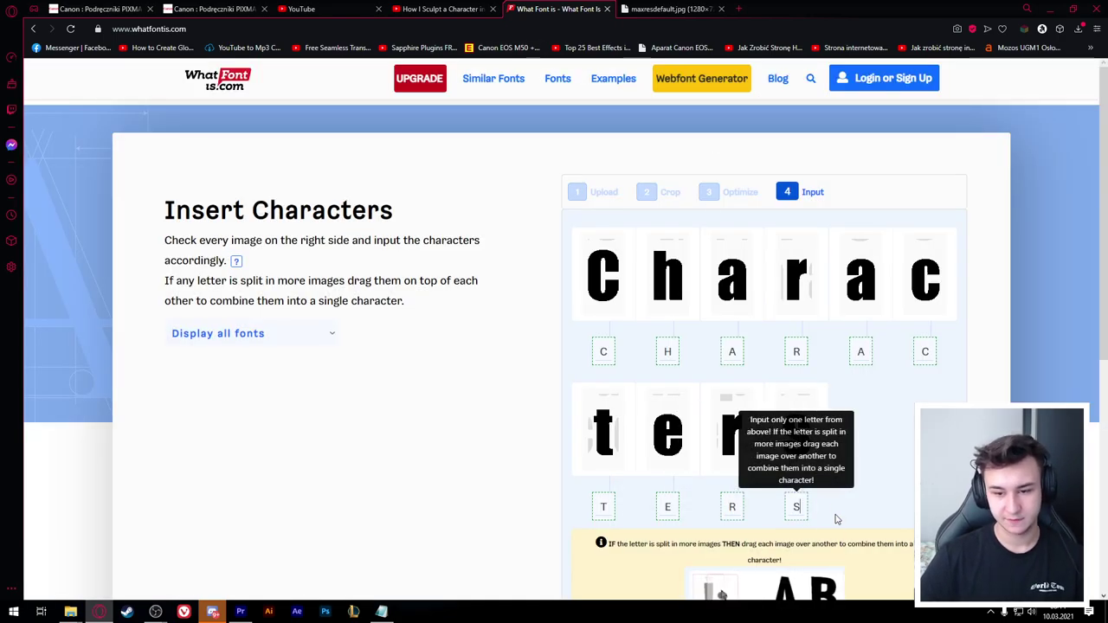
{"action": "scroll", "coordinate": [837, 520], "scroll_direction": "down", "scroll_amount": 5}
{"action": "left_click", "coordinate": [791, 389]}
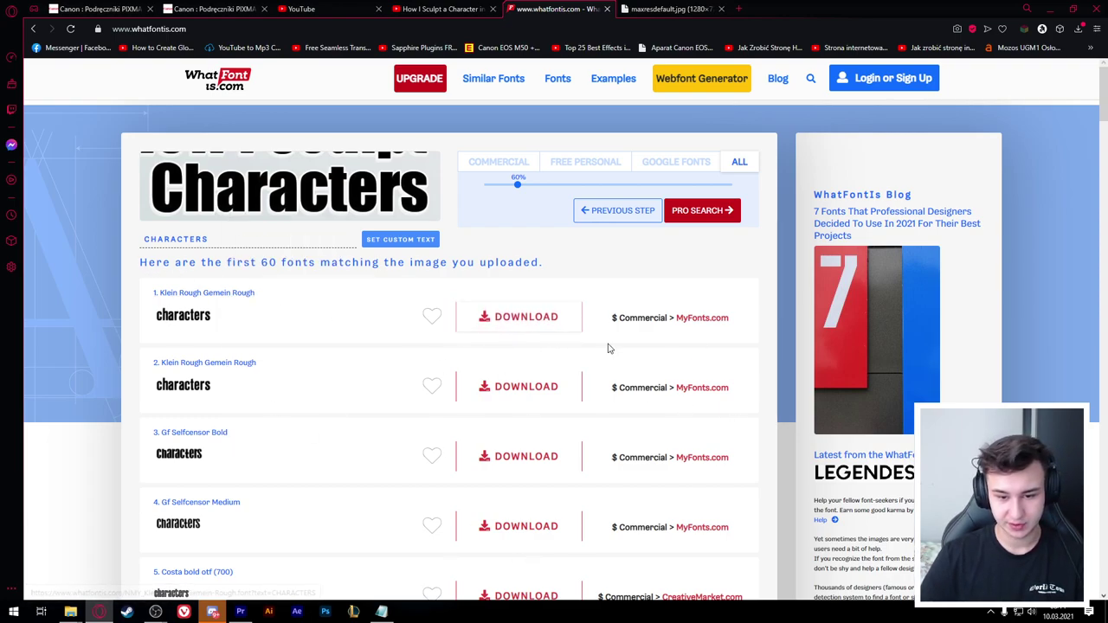
Step: Open result 6, EstabloFat, via its DOWNLOAD button and view its font page tab
{"action": "scroll", "coordinate": [426, 435], "scroll_direction": "down", "scroll_amount": 4}
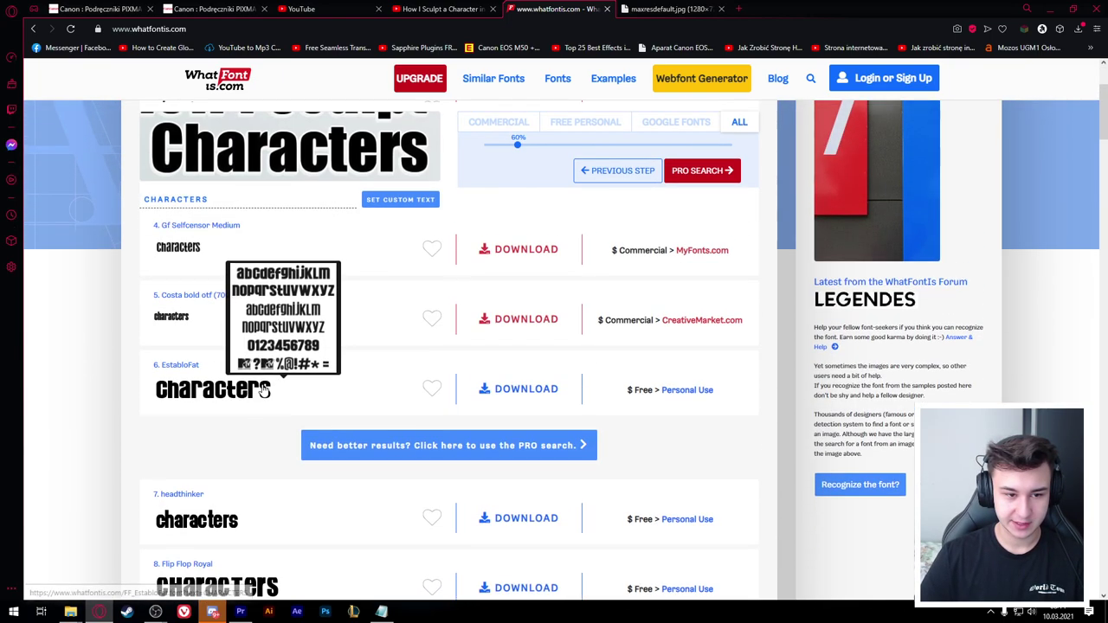
{"action": "left_click", "coordinate": [545, 391]}
{"action": "left_click", "coordinate": [671, 9]}
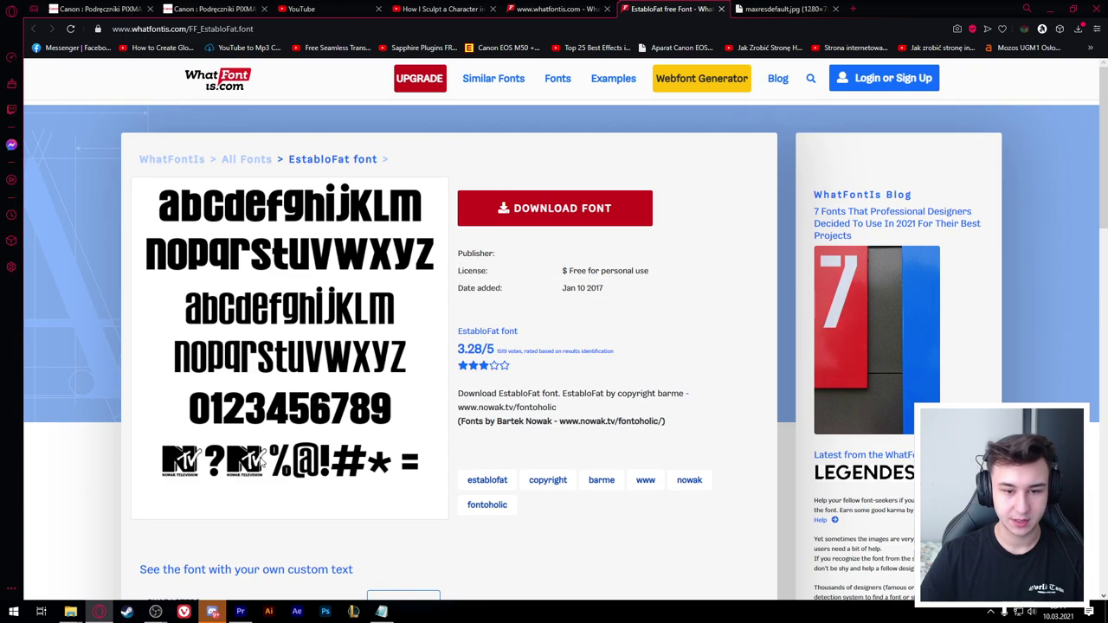
Step: Return to the 'Characters' font results tab and scroll down through the matches
{"action": "scroll", "coordinate": [359, 364], "scroll_direction": "down", "scroll_amount": 3}
{"action": "scroll", "coordinate": [358, 364], "scroll_direction": "up", "scroll_amount": 3}
{"action": "left_click", "coordinate": [559, 8]}
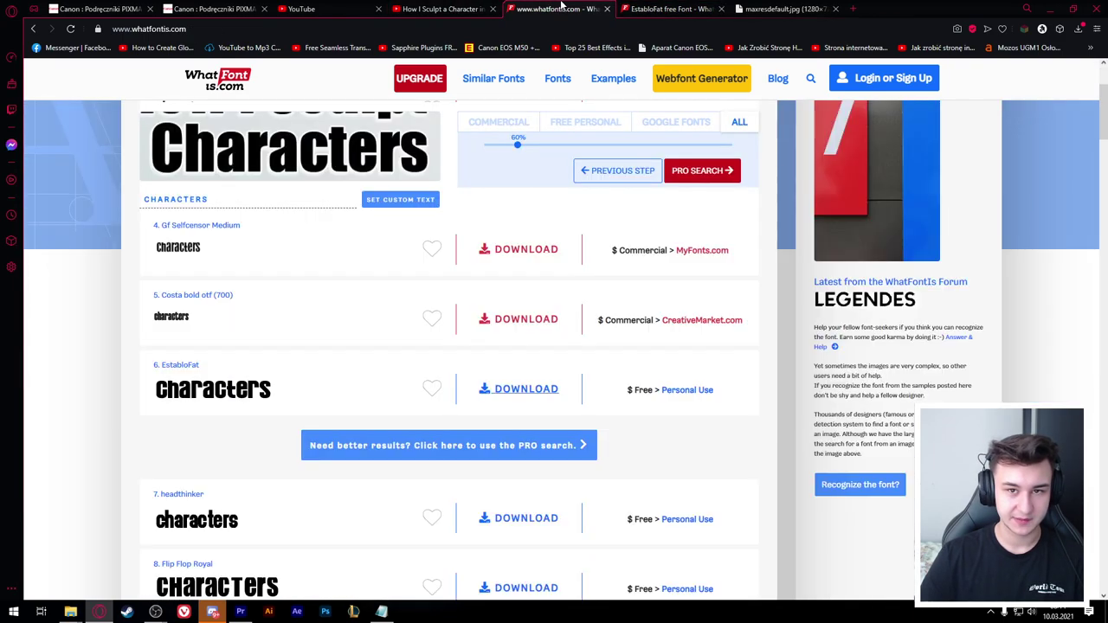
{"action": "scroll", "coordinate": [318, 426], "scroll_direction": "down", "scroll_amount": 4}
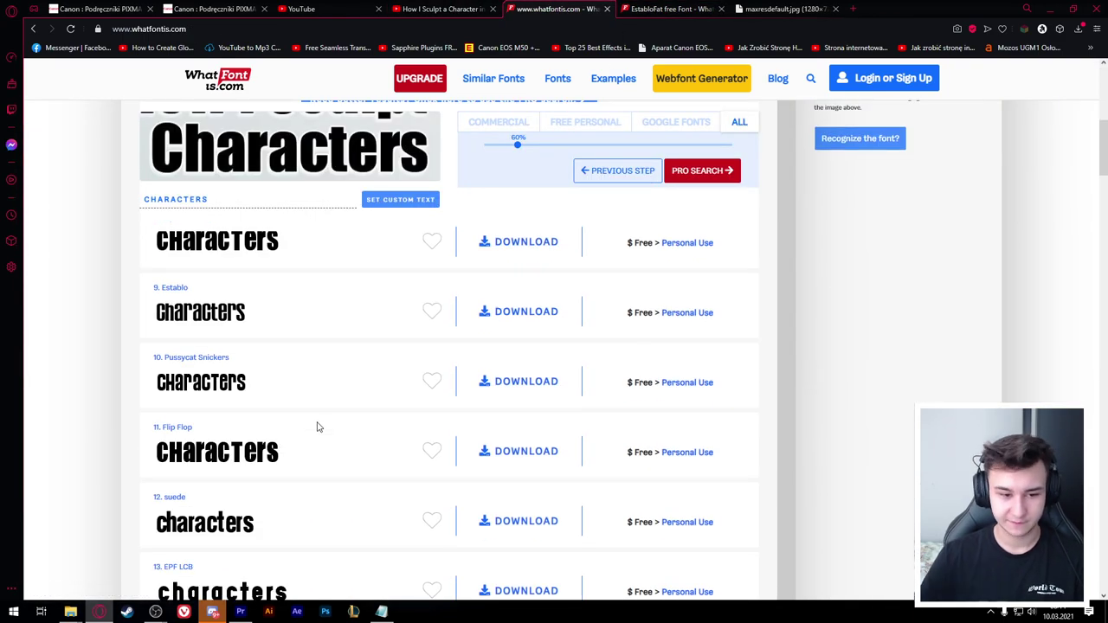
{"action": "scroll", "coordinate": [471, 416], "scroll_direction": "down", "scroll_amount": 2}
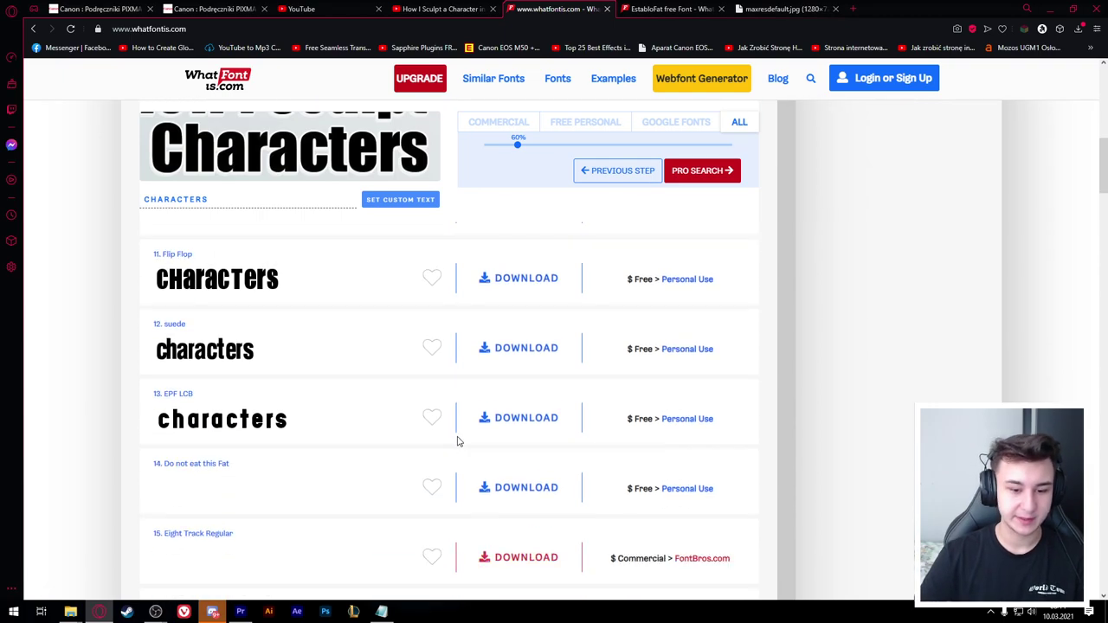
{"action": "scroll", "coordinate": [404, 351], "scroll_direction": "down", "scroll_amount": 2}
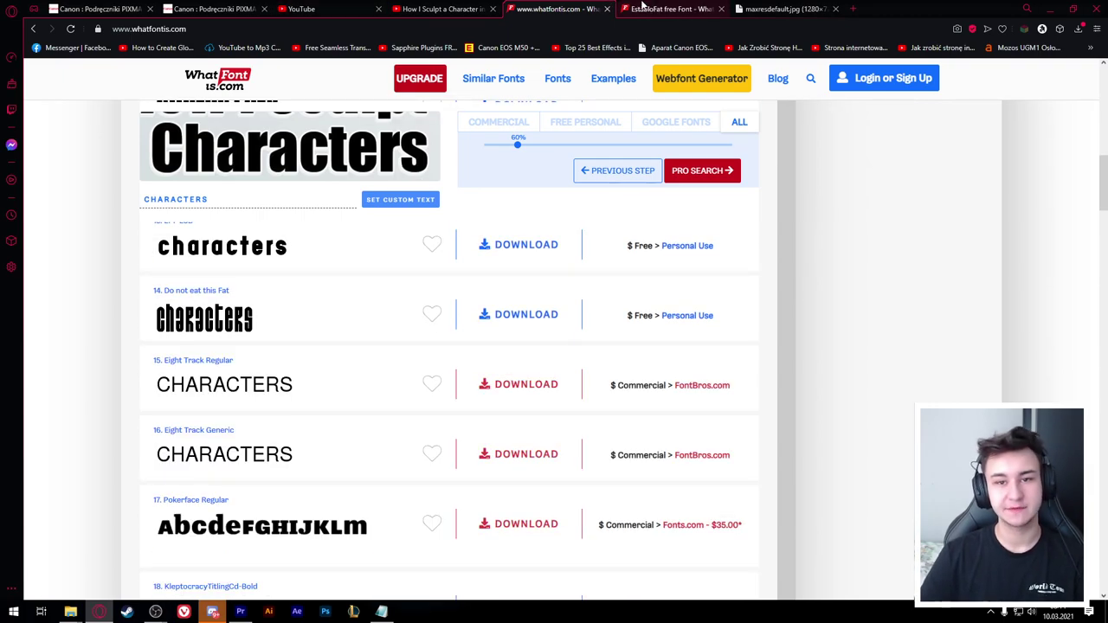
Step: Close the maxresdefault.jpg and EstabloFat tabs, then scroll back to the top of the results
{"action": "left_click", "coordinate": [748, 6]}
{"action": "left_click", "coordinate": [837, 10]}
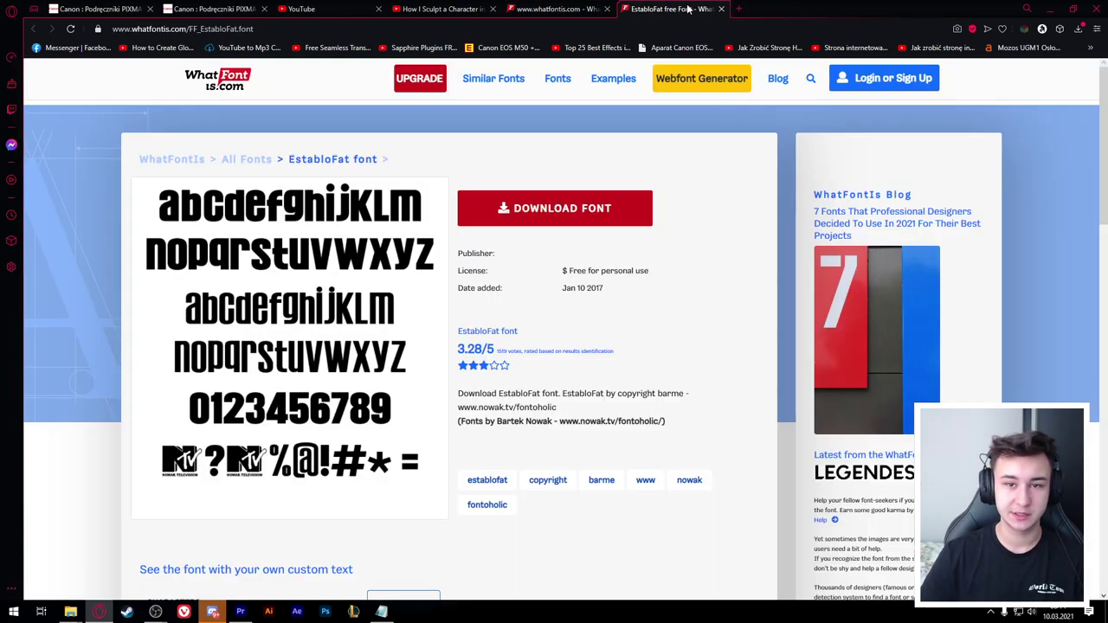
{"action": "left_click", "coordinate": [721, 9]}
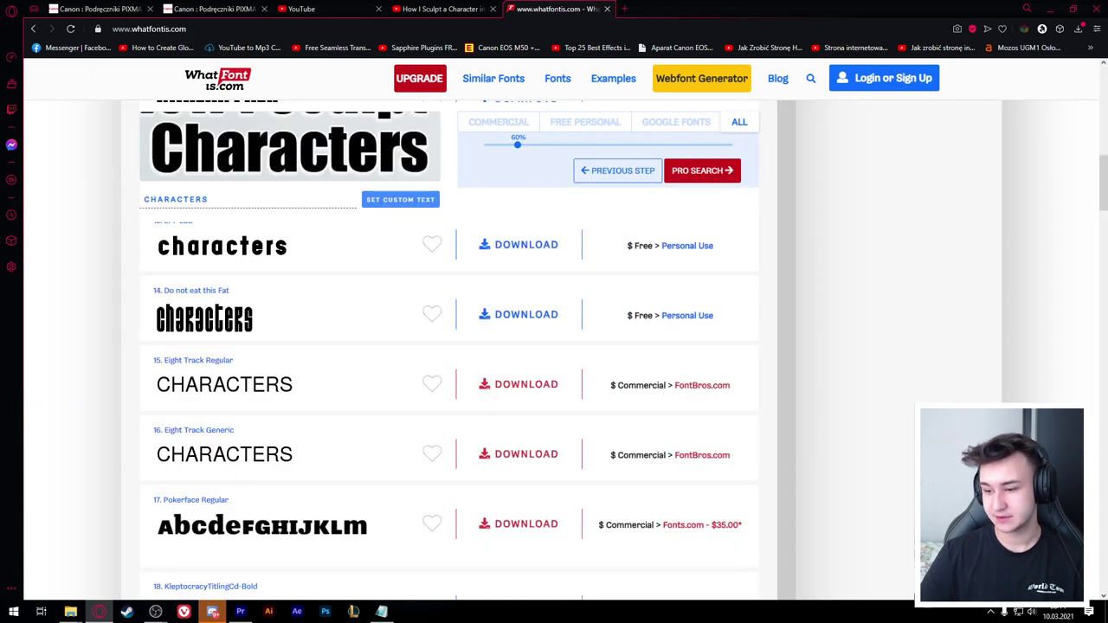
{"action": "scroll", "coordinate": [386, 441], "scroll_direction": "up", "scroll_amount": 3}
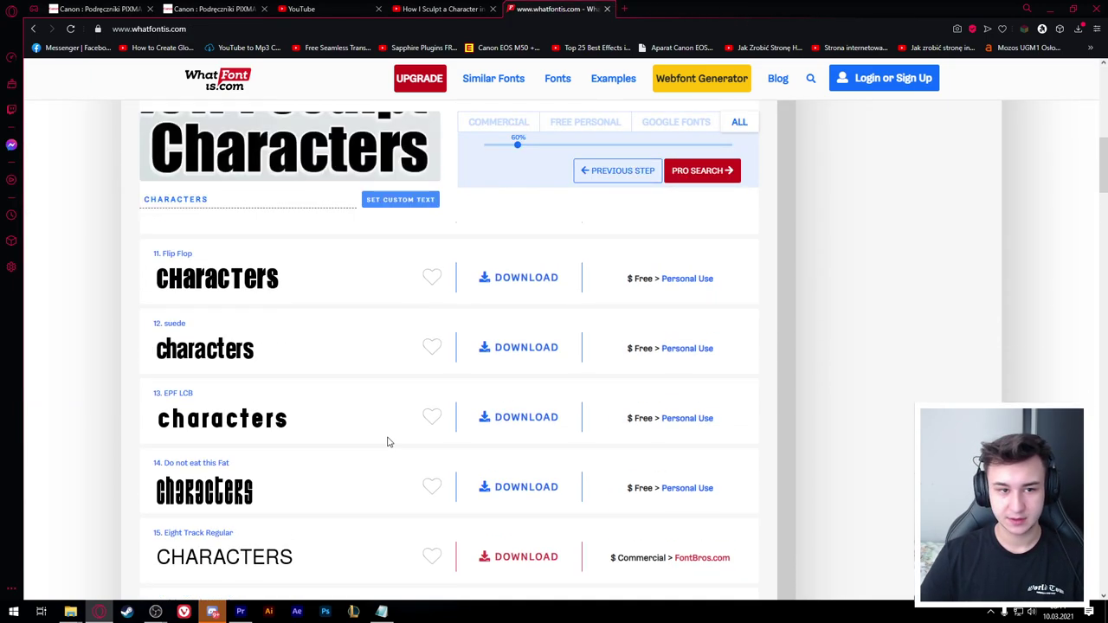
{"action": "scroll", "coordinate": [467, 460], "scroll_direction": "up", "scroll_amount": 2}
{"action": "scroll", "coordinate": [483, 448], "scroll_direction": "up", "scroll_amount": 3}
{"action": "scroll", "coordinate": [482, 448], "scroll_direction": "up", "scroll_amount": 2}
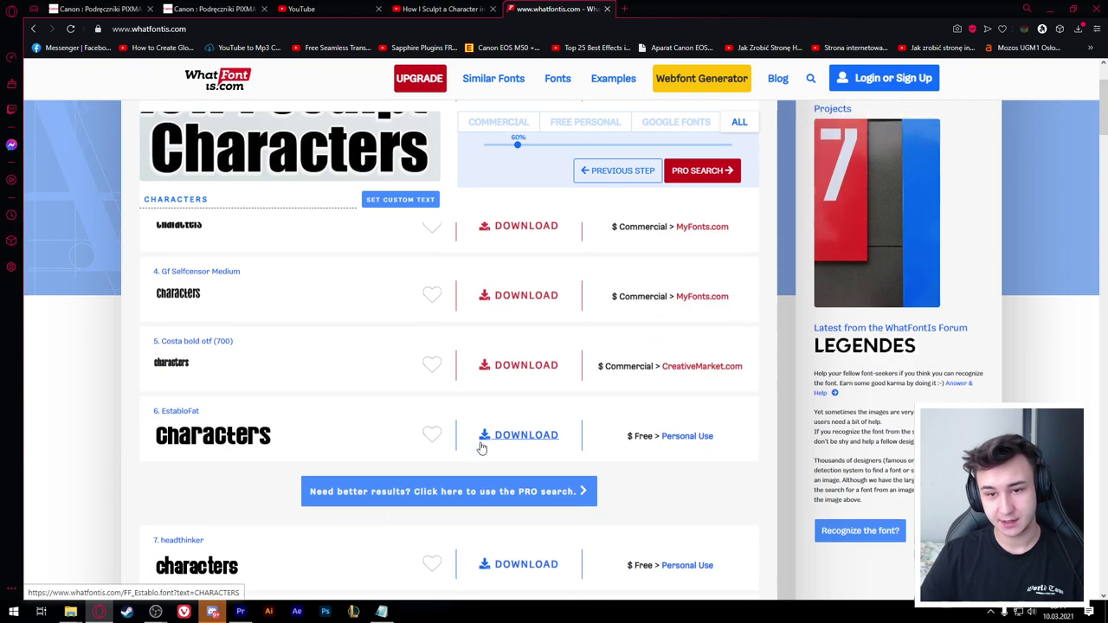
{"action": "scroll", "coordinate": [537, 448], "scroll_direction": "up", "scroll_amount": 2}
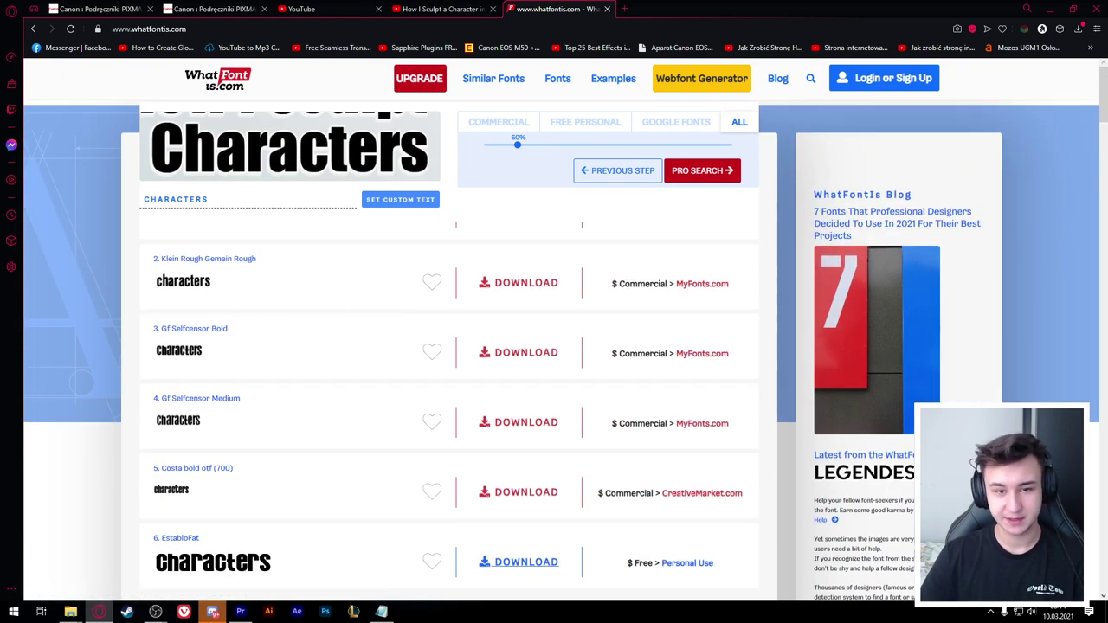